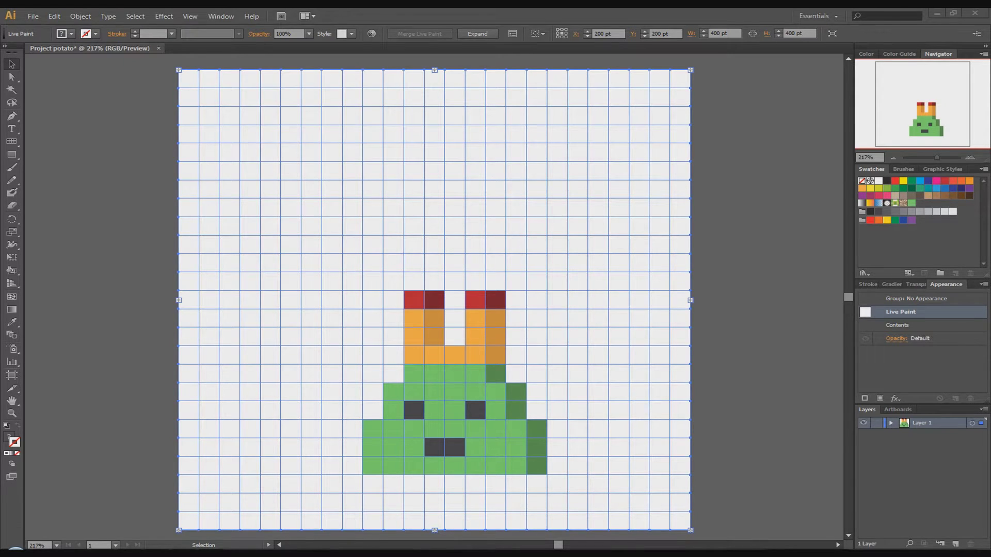
# Switch from the crowned slime drawing to the YouTube channel page in Firefox
pyautogui.hotkey('alt', 'Tab')
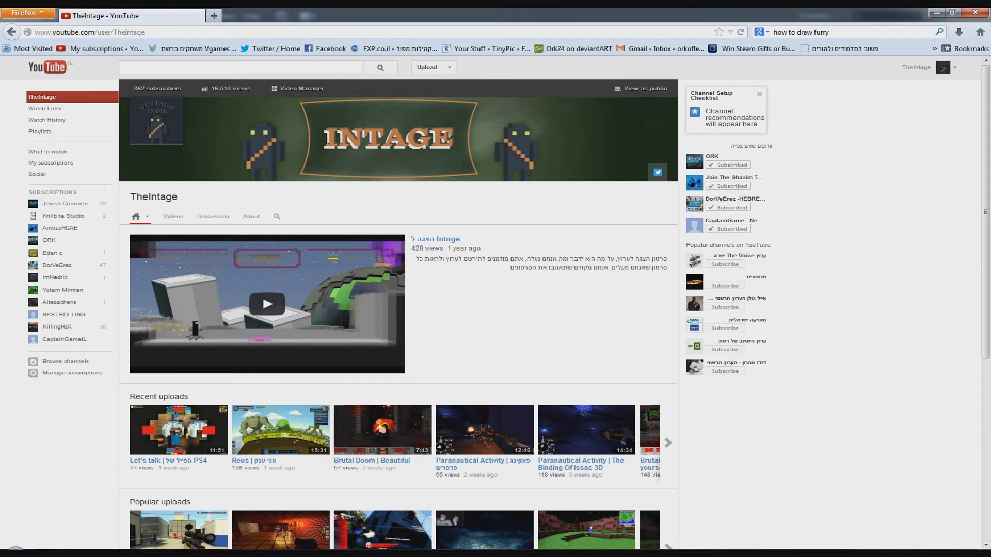
pyautogui.click(122, 504)
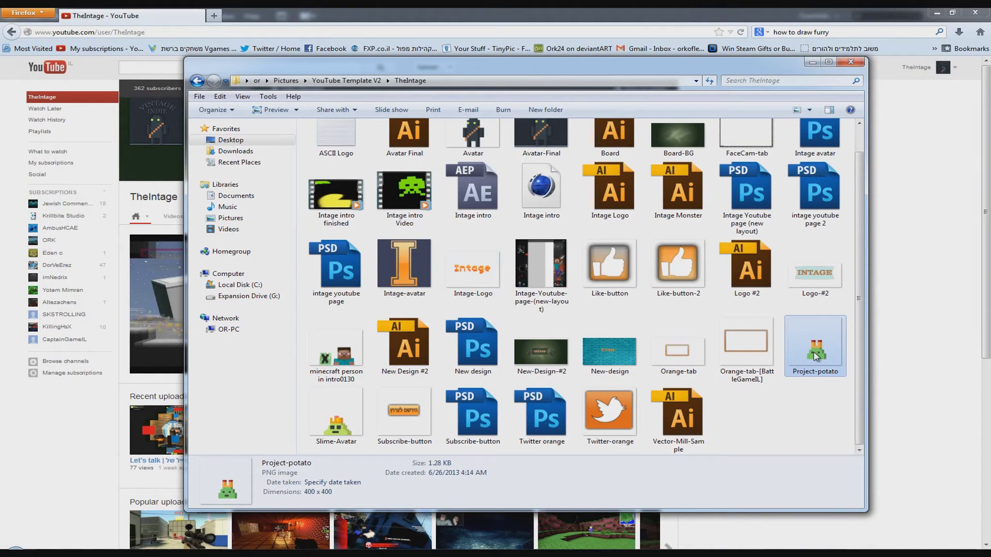
pyautogui.doubleClick(817, 355)
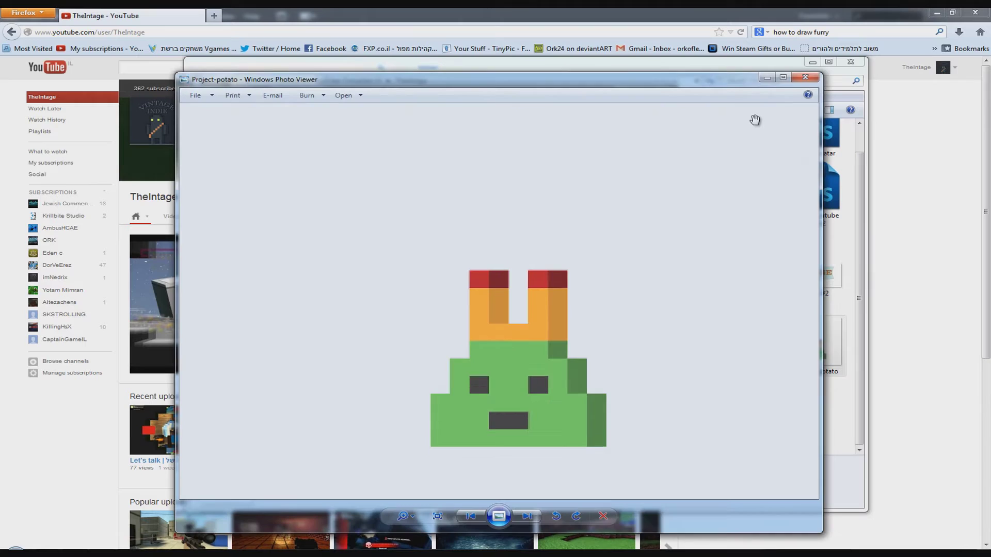
pyautogui.click(806, 78)
pyautogui.doubleClick(335, 418)
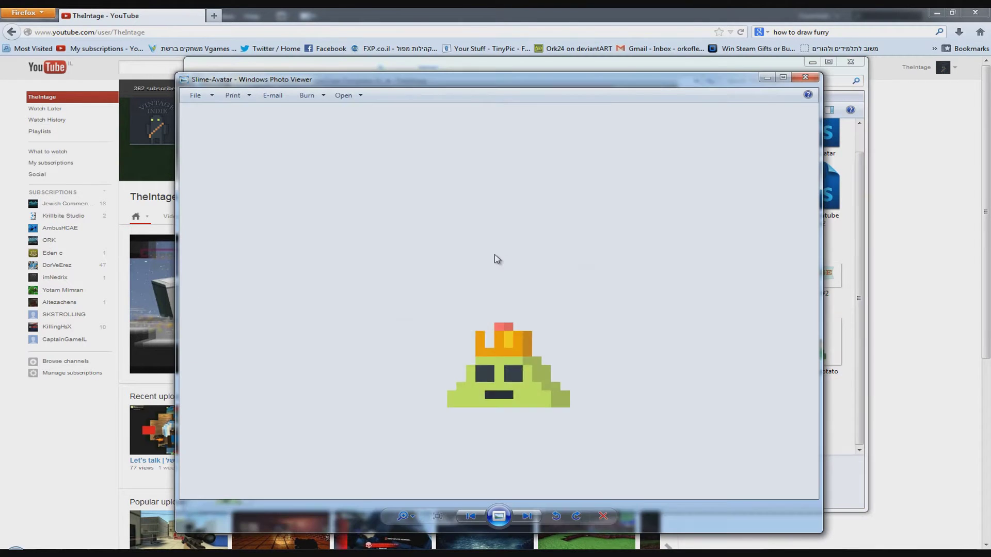
pyautogui.scroll(2, 515, 235)
pyautogui.click(806, 78)
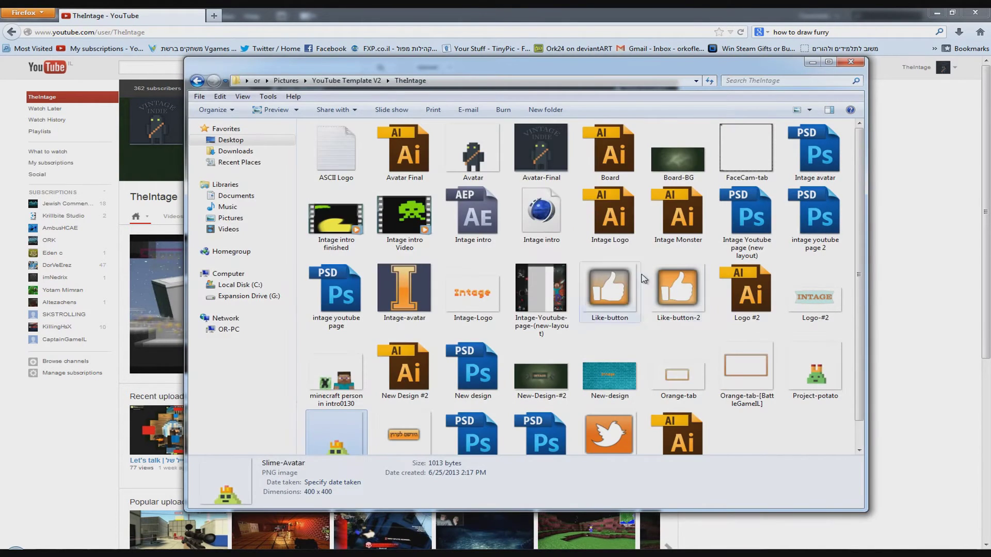
pyautogui.click(461, 158)
pyautogui.doubleClick(461, 157)
pyautogui.scroll(2, 502, 264)
pyautogui.scroll(-2, 502, 263)
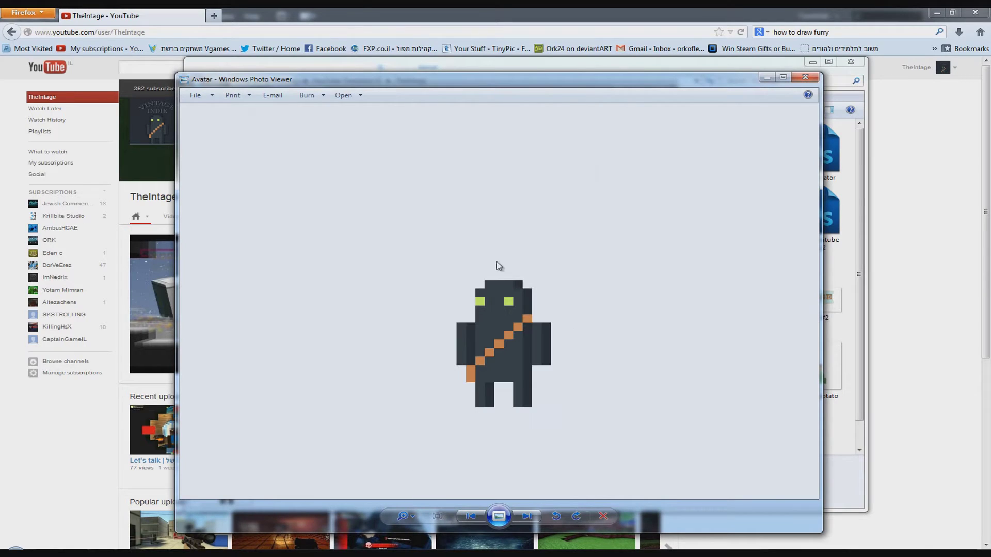
pyautogui.click(805, 77)
pyautogui.click(850, 62)
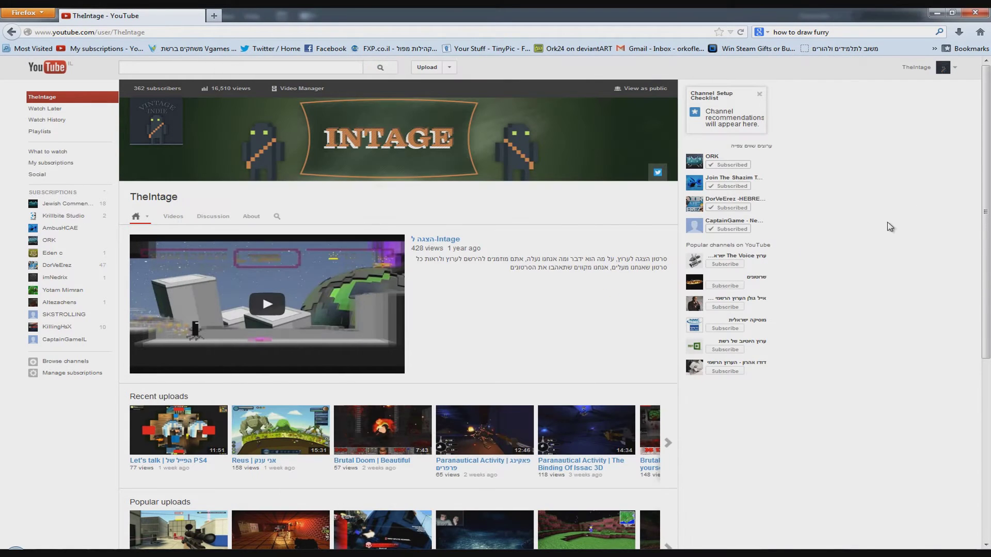
pyautogui.moveTo(190, 534)
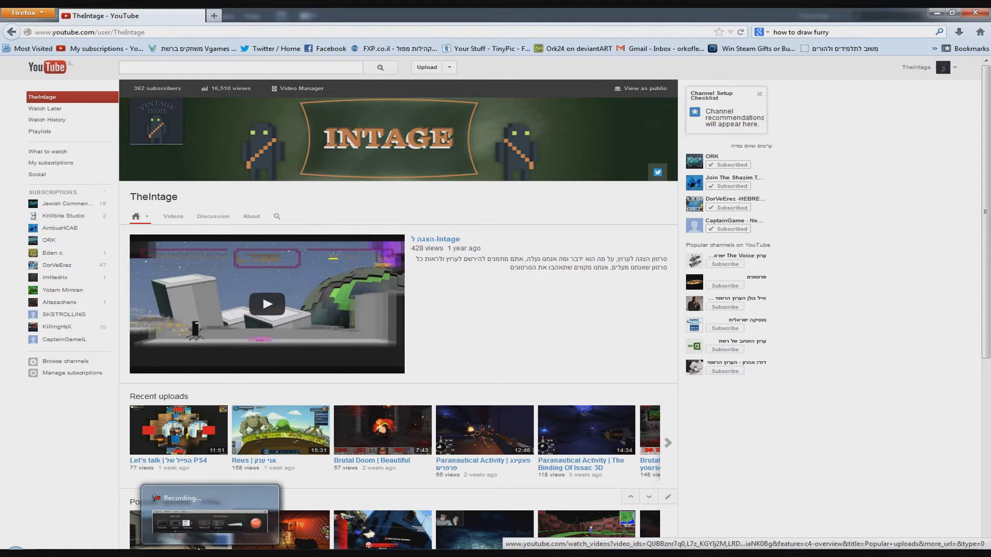
# Bring Illustrator's Project potato slime drawing back to the front from the taskbar
pyautogui.click(62, 542)
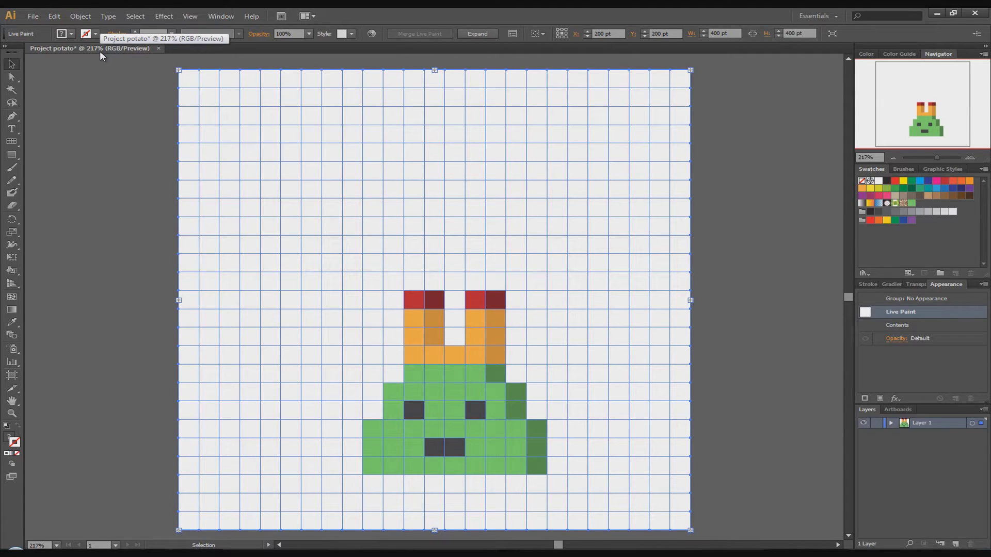
# Create a new 400 × 400 pt document named Project potato, keeping Points units
pyautogui.click(32, 16)
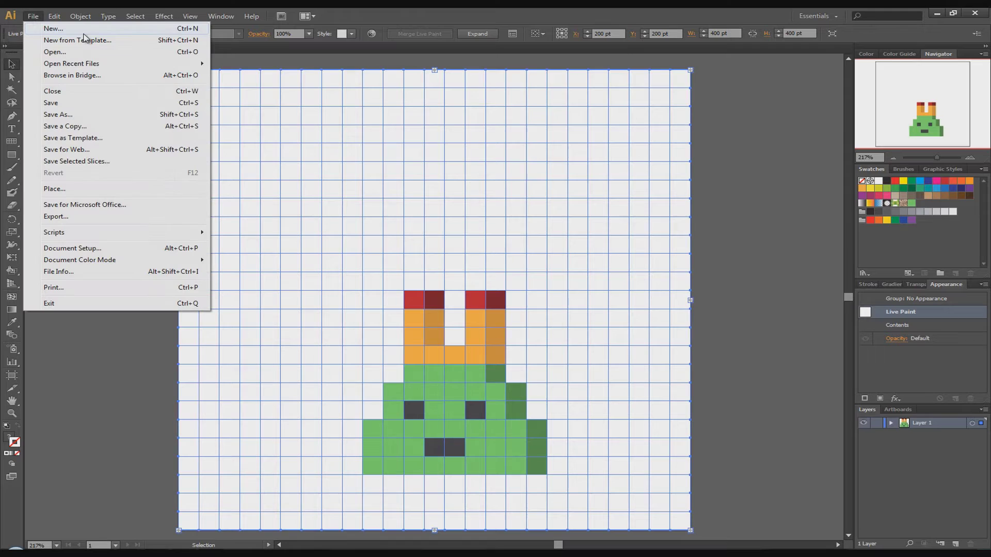
pyautogui.click(365, 98)
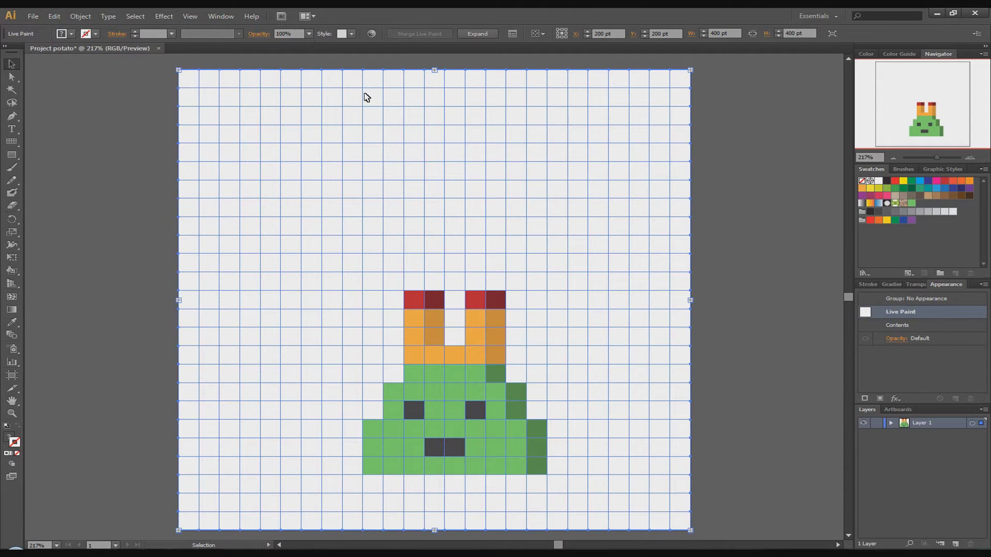
pyautogui.click(33, 16)
pyautogui.click(51, 29)
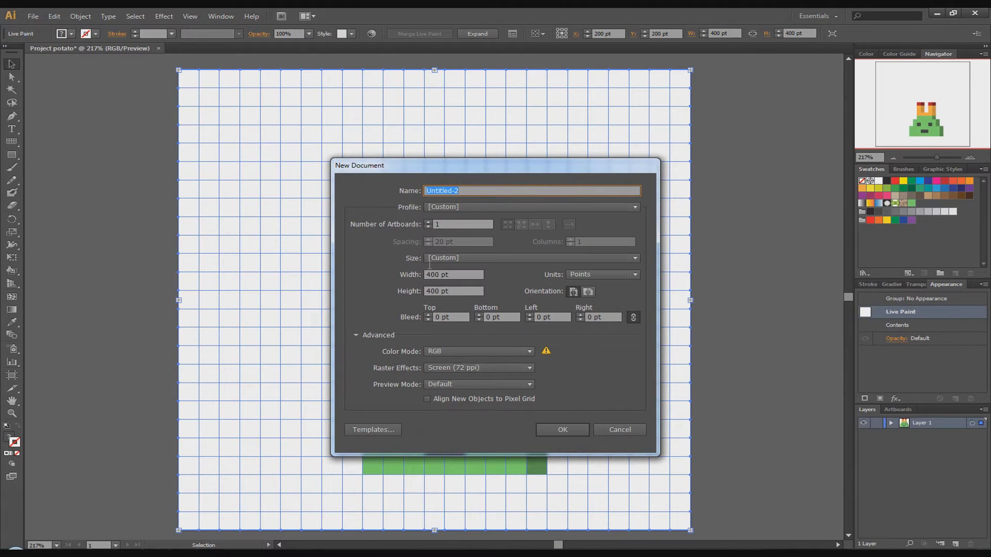
pyautogui.write('Project po')
pyautogui.write('tato')
pyautogui.click(587, 275)
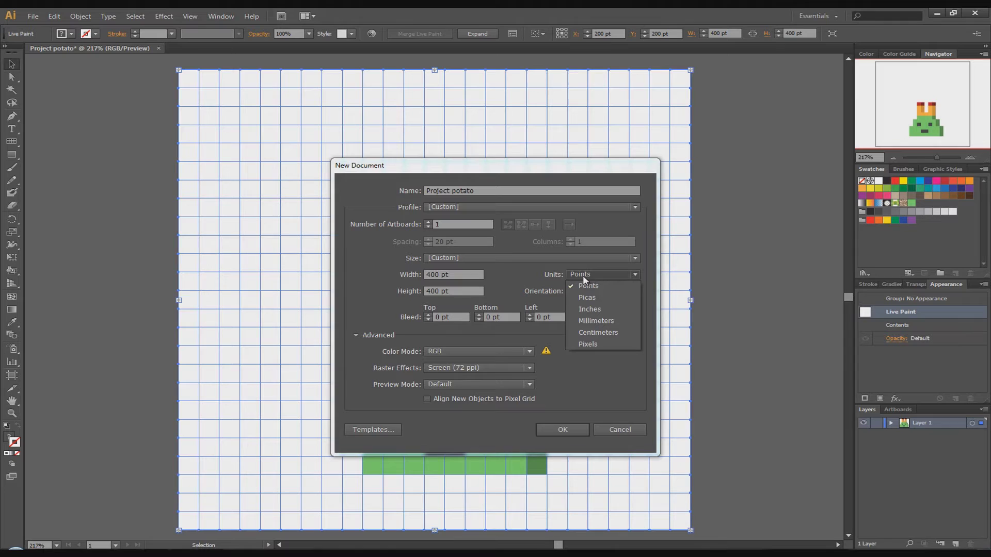
pyautogui.click(583, 275)
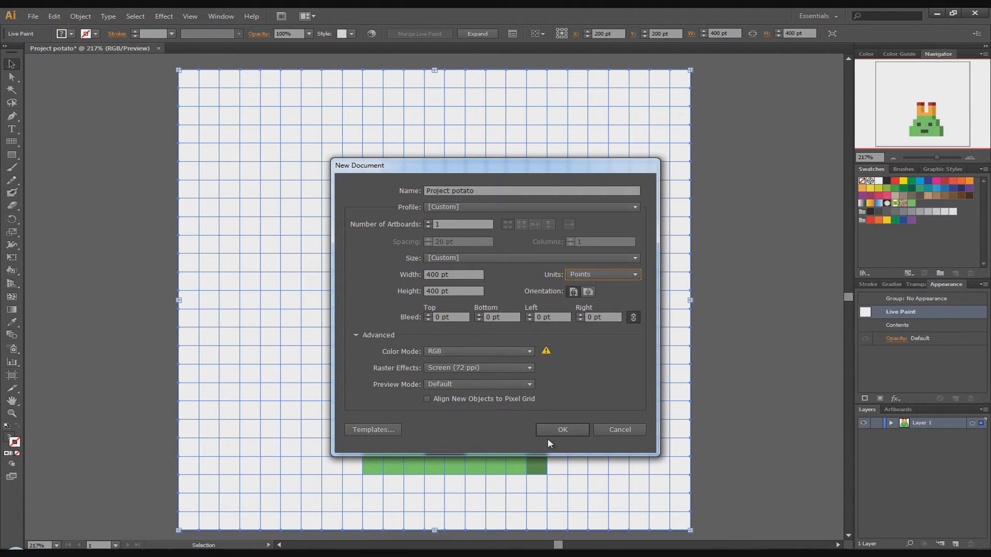
pyautogui.click(563, 435)
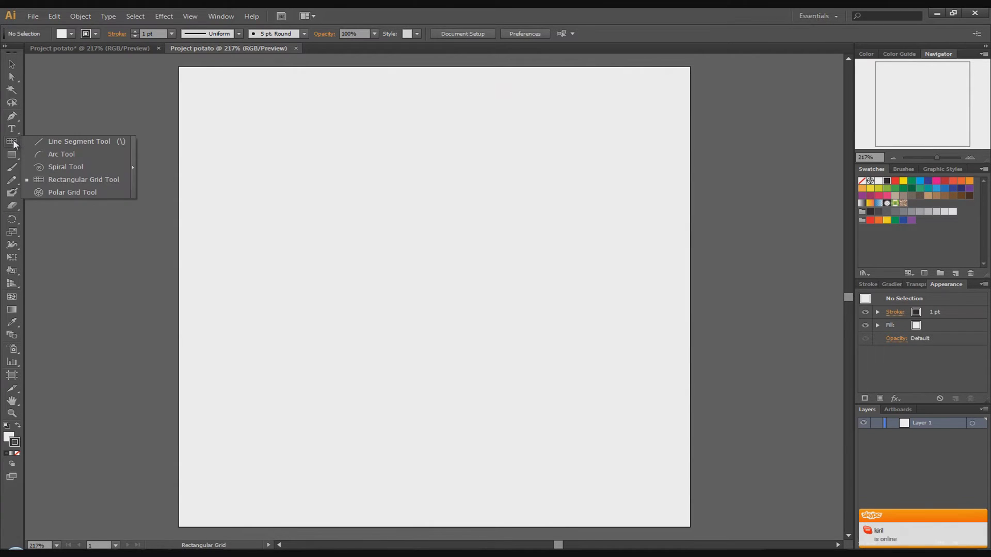
# Pick the Rectangular Grid Tool and try its divider settings, undoing the trial grids
pyautogui.moveTo(13, 143)
pyautogui.mouseDown()
pyautogui.moveTo(66, 139)
pyautogui.moveTo(73, 183)
pyautogui.mouseUp()
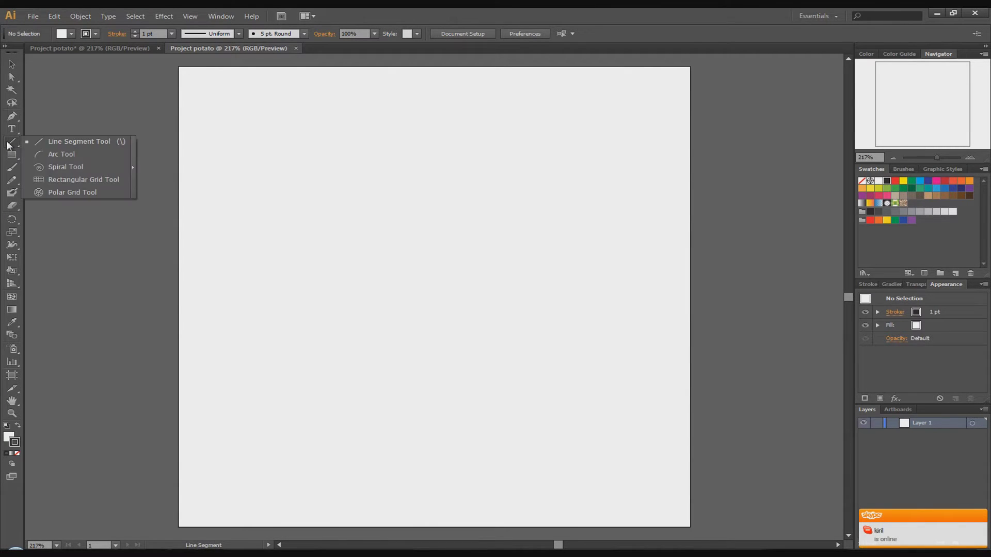
pyautogui.click(78, 181)
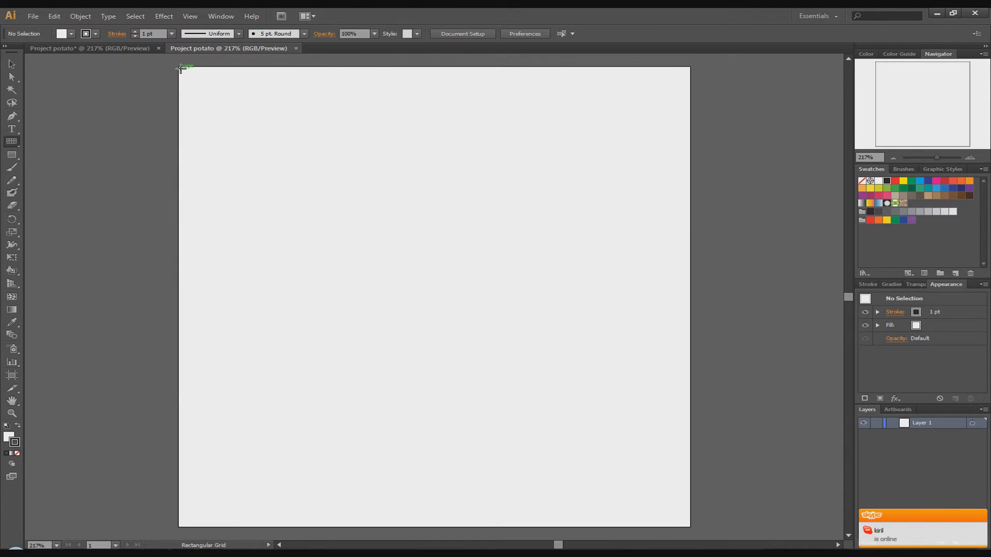
pyautogui.moveTo(179, 69)
pyautogui.mouseDown()
pyautogui.moveTo(367, 301)
pyautogui.moveTo(689, 528)
pyautogui.mouseUp()
pyautogui.hotkey('ctrl', 'z')
pyautogui.click(576, 414)
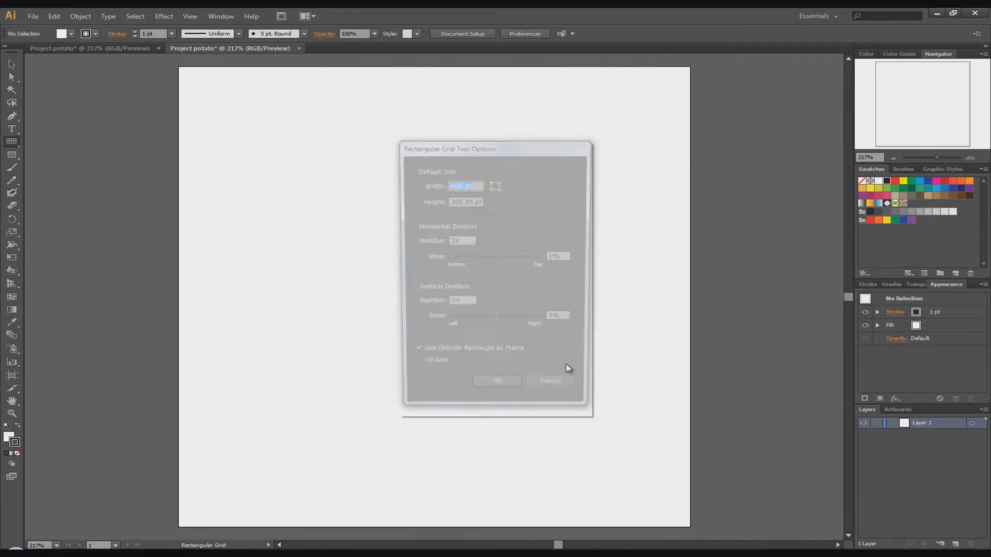
pyautogui.click(466, 243)
pyautogui.write('1')
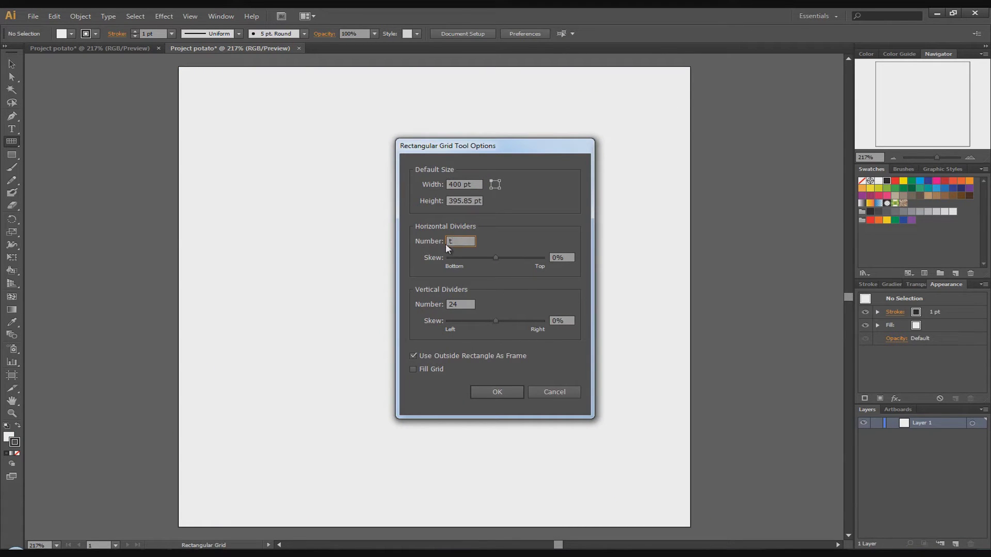
pyautogui.doubleClick(460, 305)
pyautogui.write('5')
pyautogui.click(497, 392)
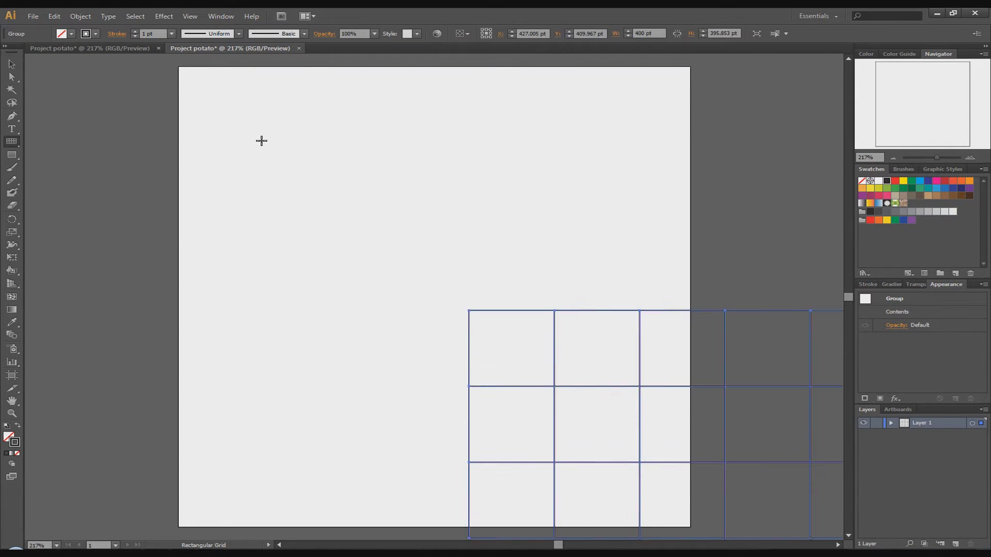
pyautogui.moveTo(261, 141); pyautogui.dragTo(489, 329)
pyautogui.hotkey('ctrl', 'z')
# Delete the leftover grid and draw a 24 × 24 grid across the whole artboard
pyautogui.click(635, 364)
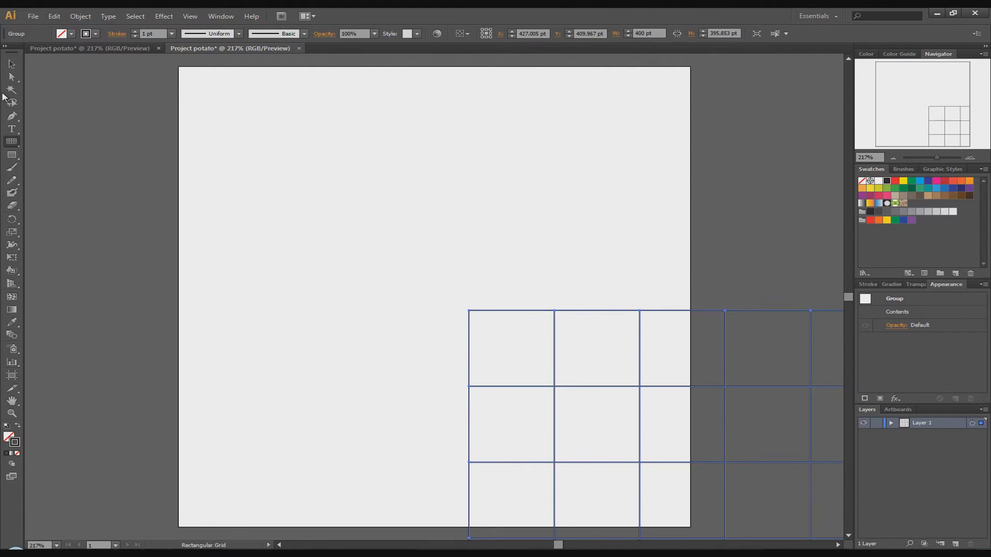
pyautogui.click(11, 66)
pyautogui.press('Delete')
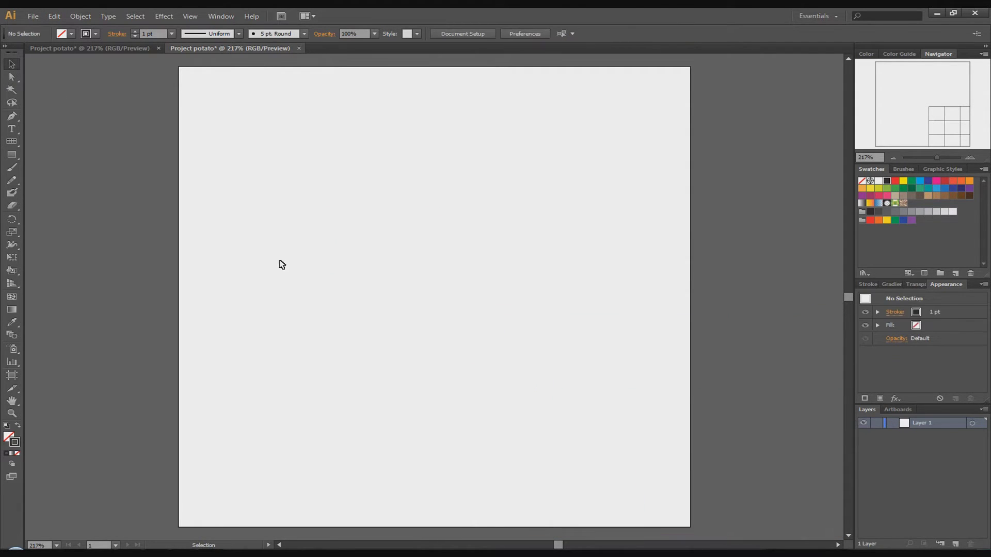
pyautogui.click(12, 143)
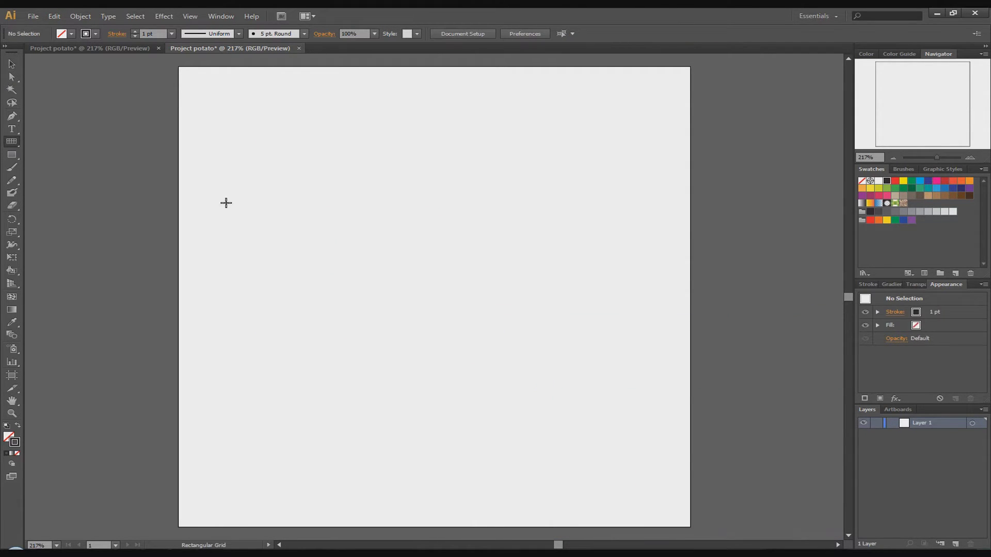
pyautogui.click(439, 284)
pyautogui.press('Tab')
pyautogui.press('Tab')
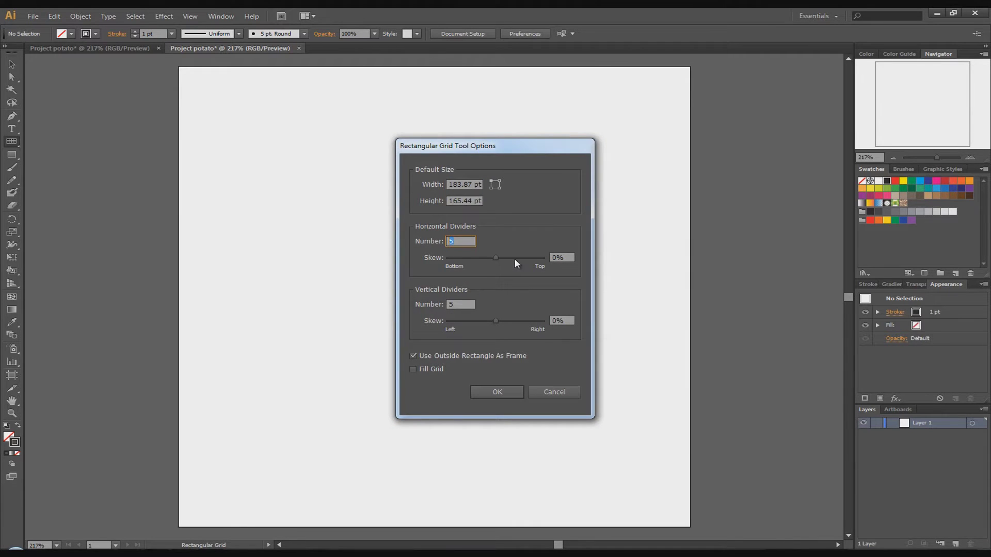
pyautogui.write('24')
pyautogui.press('Tab')
pyautogui.click(496, 392)
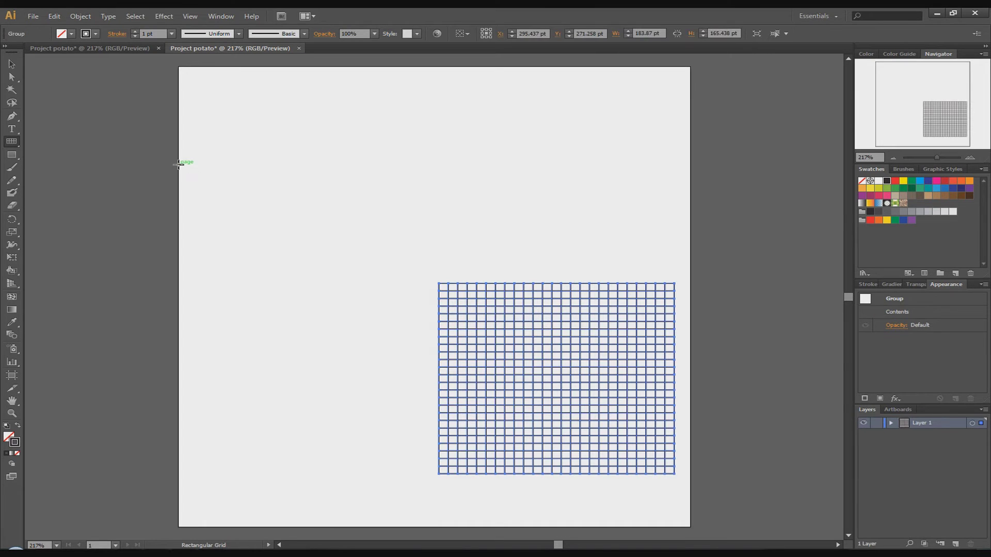
pyautogui.press('Delete')
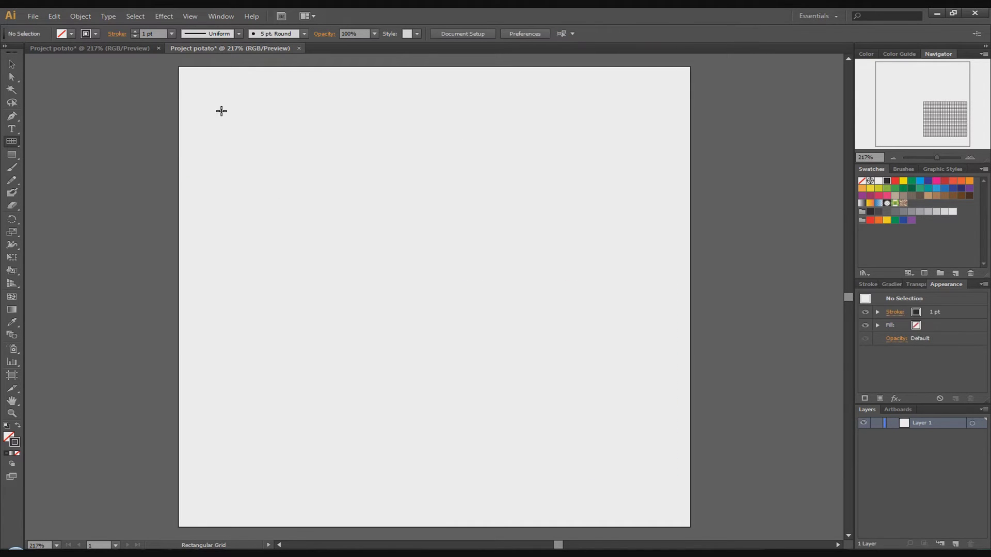
pyautogui.moveTo(178, 69); pyautogui.dragTo(691, 529)
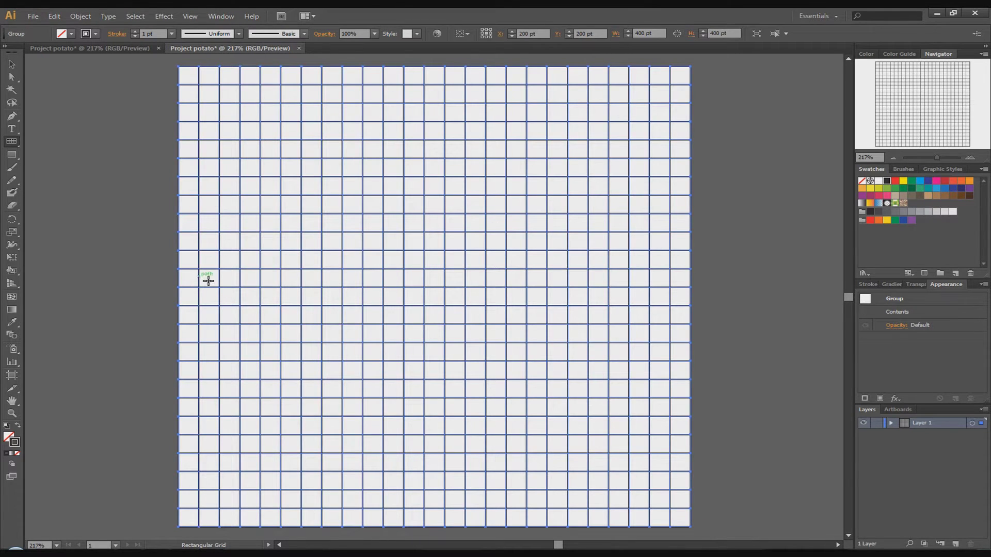
pyautogui.click(10, 65)
# Convert the grid into a Live Paint group and select the Live Paint Bucket (K)
pyautogui.click(80, 16)
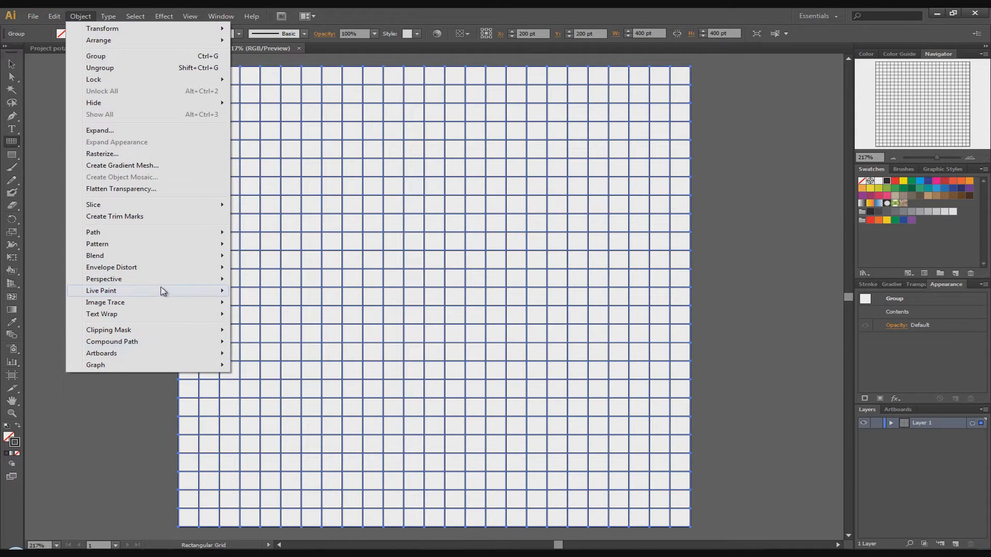
pyautogui.moveTo(101, 290)
pyautogui.click(256, 290)
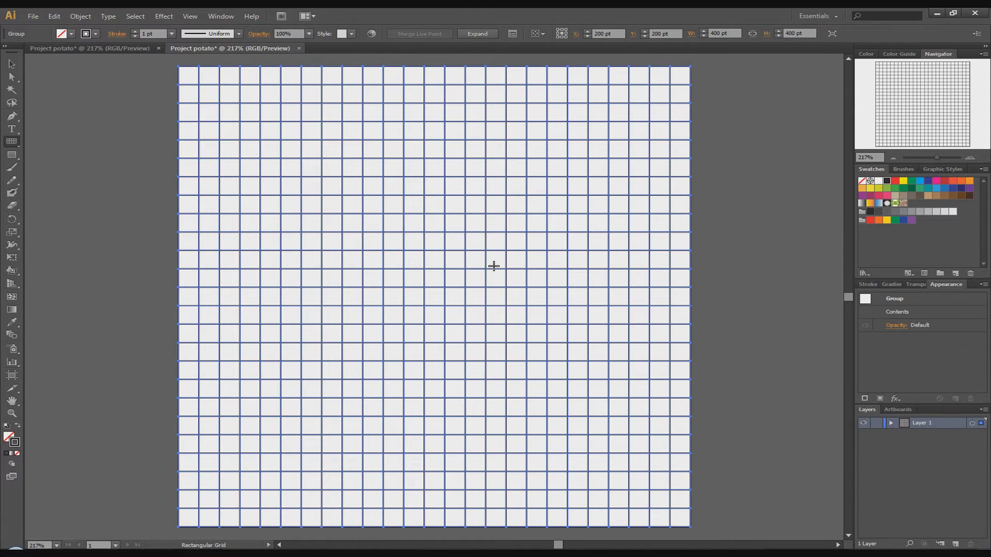
pyautogui.press('k')
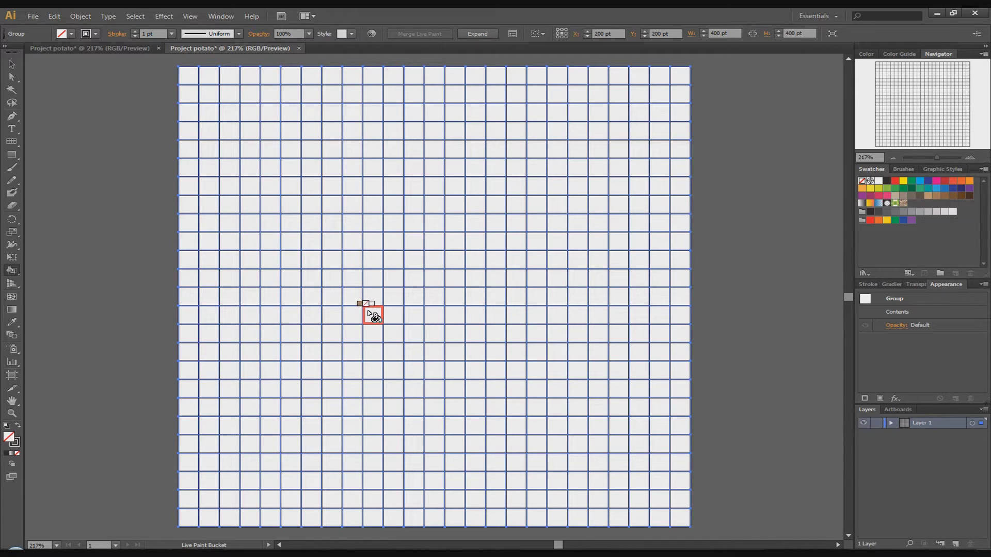
pyautogui.click(13, 311)
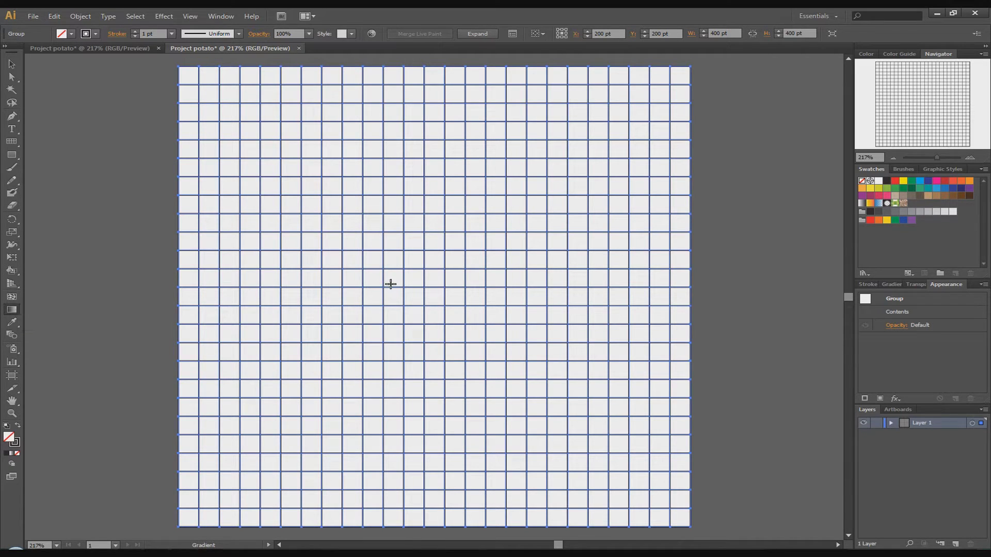
pyautogui.press('k')
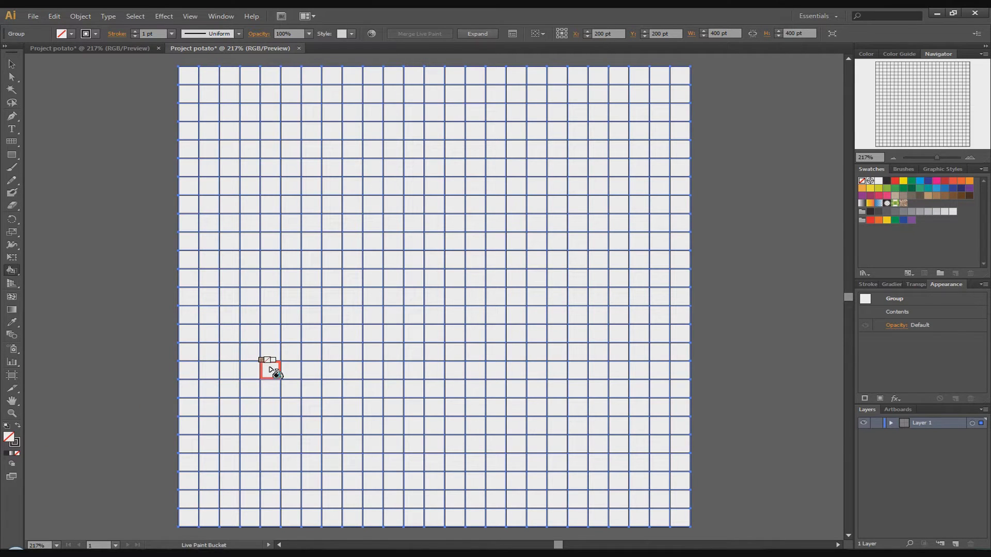
# Choose green and paint the slime's bottom row, right side and top row
pyautogui.click(887, 193)
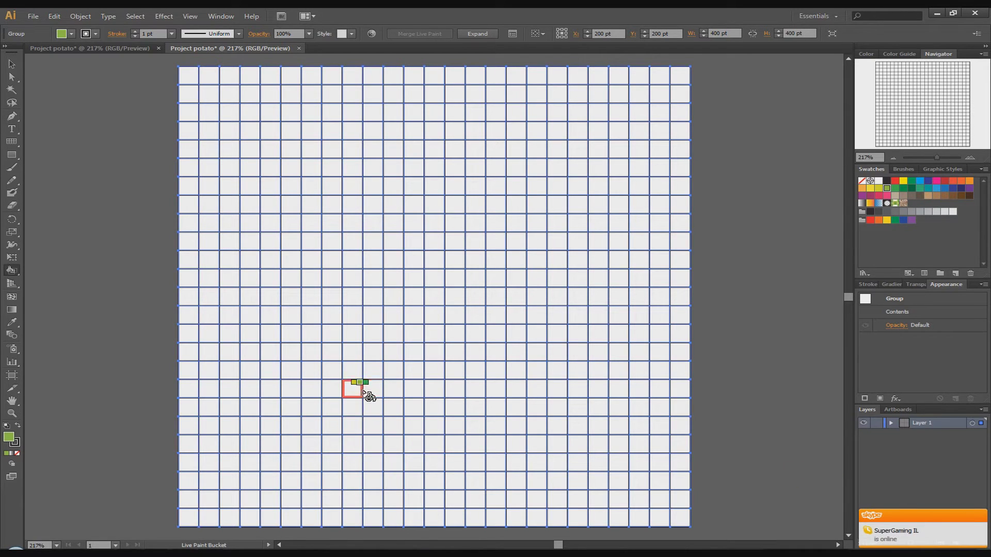
pyautogui.moveTo(350, 392)
pyautogui.mouseDown()
pyautogui.moveTo(535, 395)
pyautogui.moveTo(541, 345)
pyautogui.mouseUp()
pyautogui.hotkey('ctrl', 'z')
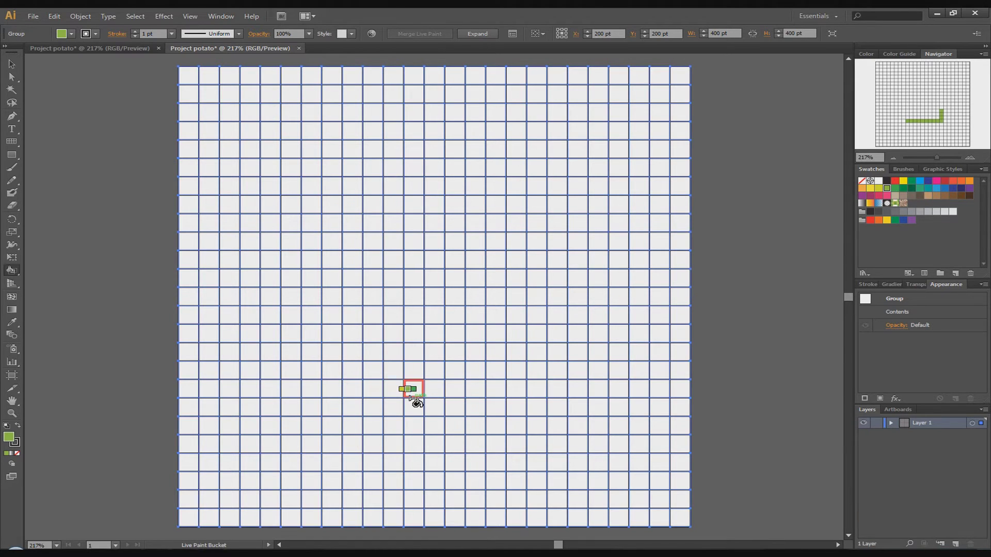
pyautogui.moveTo(374, 392)
pyautogui.mouseDown()
pyautogui.moveTo(522, 399)
pyautogui.moveTo(521, 351)
pyautogui.mouseUp()
pyautogui.click(496, 338)
pyautogui.click(497, 319)
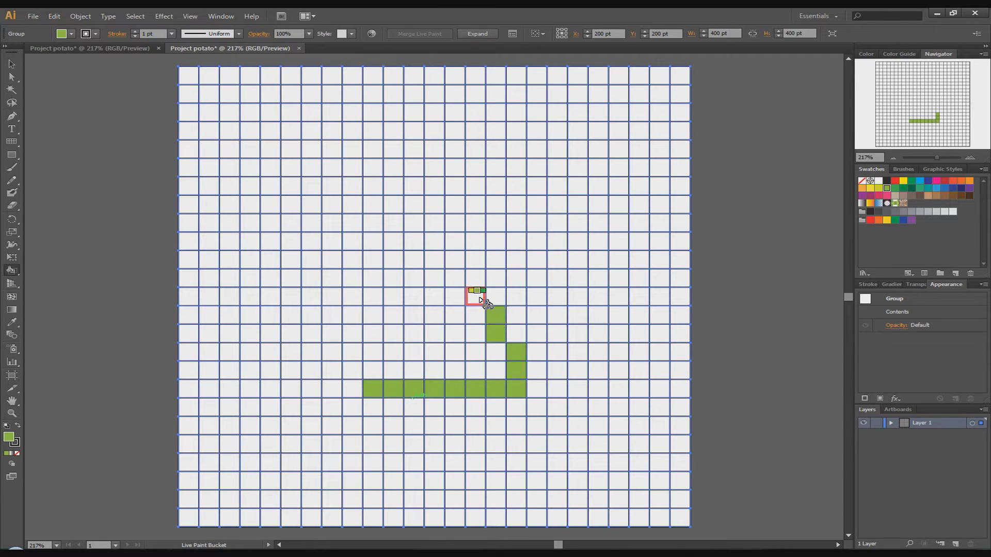
pyautogui.moveTo(479, 299); pyautogui.dragTo(412, 298)
# Fill the left-side cells and the interior green to complete the dome
pyautogui.click(372, 374)
pyautogui.click(373, 352)
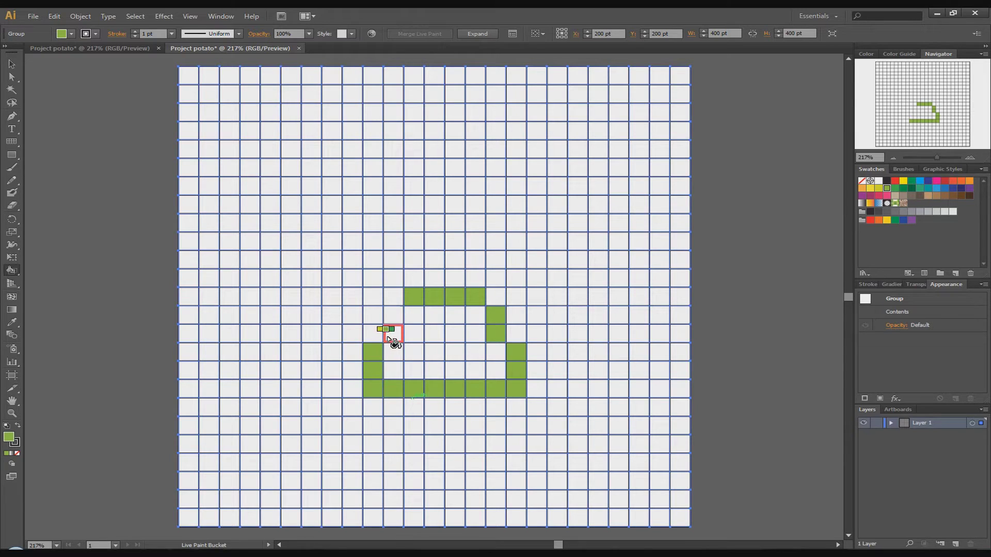
pyautogui.click(393, 334)
pyautogui.click(392, 314)
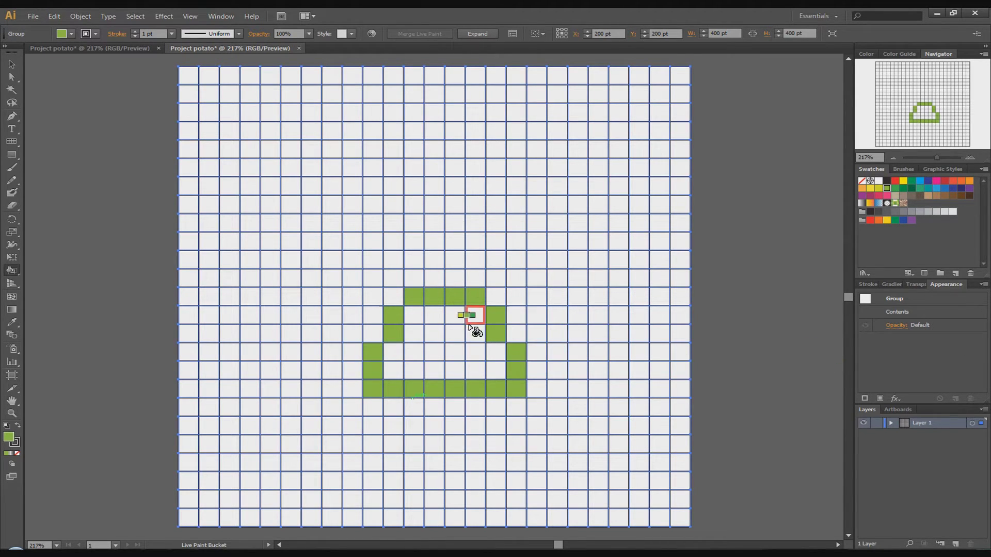
pyautogui.moveTo(469, 316)
pyautogui.mouseDown()
pyautogui.moveTo(438, 333)
pyautogui.moveTo(488, 334)
pyautogui.moveTo(498, 373)
pyautogui.mouseUp()
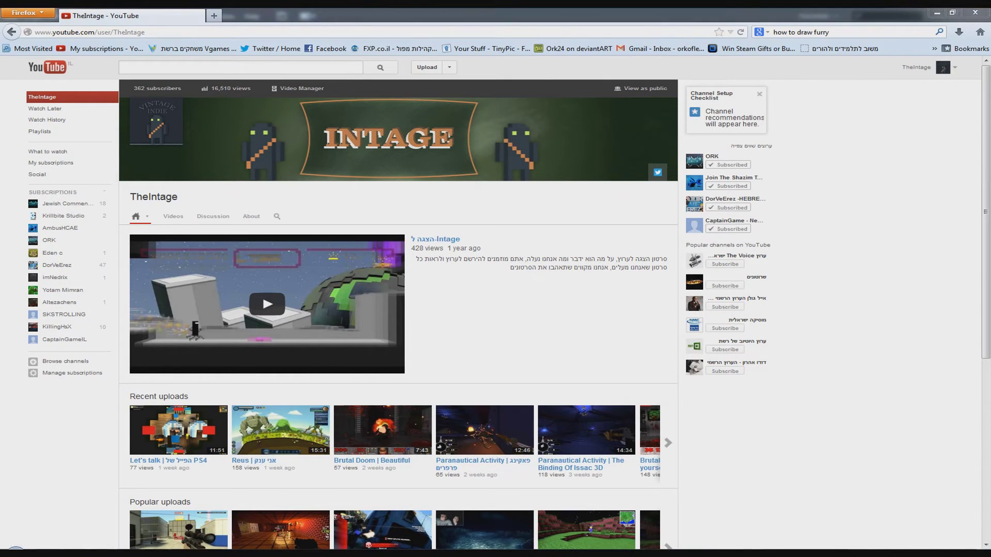
# Glance at the Avatar reference image in Photo Viewer, then return to Illustrator
pyautogui.click(80, 515)
pyautogui.doubleClick(453, 166)
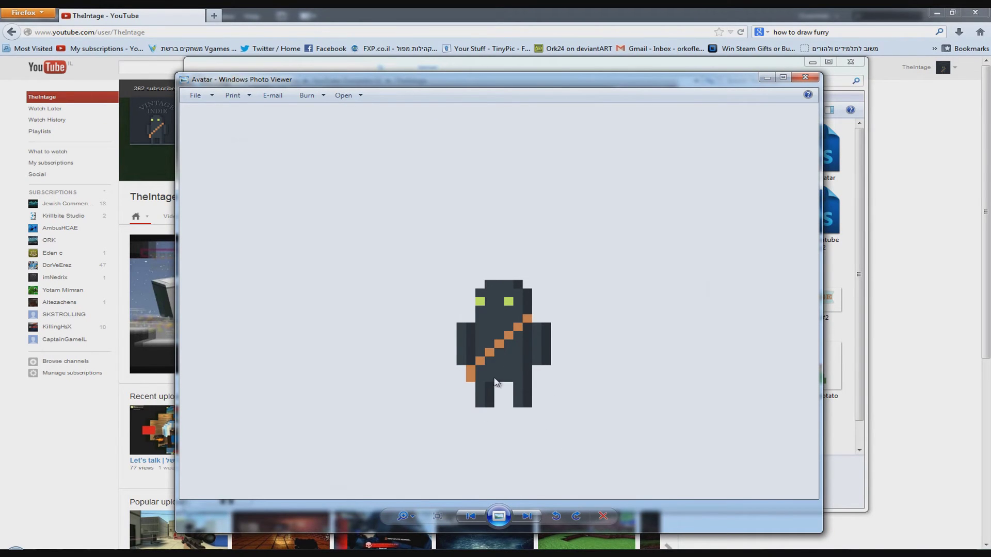
pyautogui.click(806, 78)
pyautogui.hotkey('alt', 'Tab')
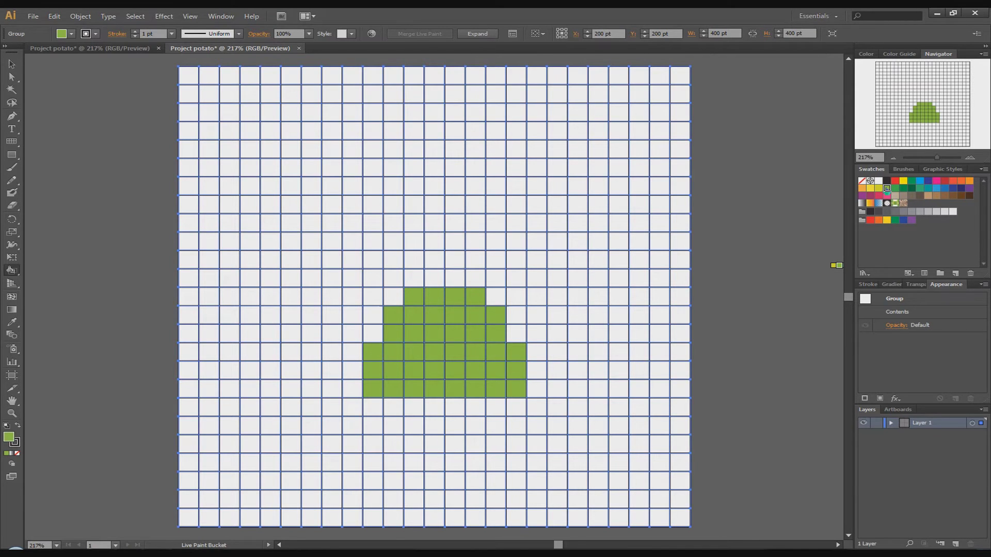
# Shade the slime's right-edge cells with a darker green
pyautogui.doubleClick(11, 440)
pyautogui.click(442, 271)
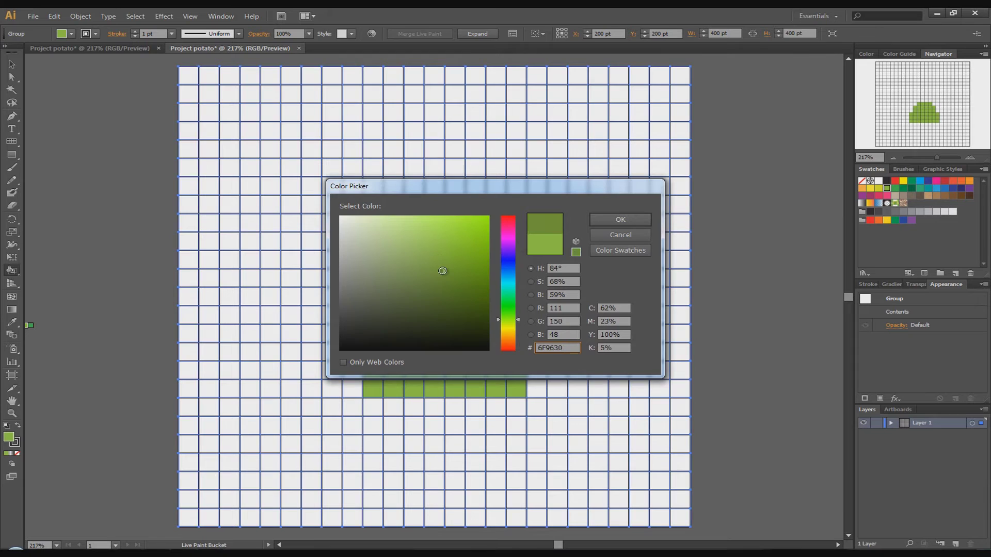
pyautogui.click(620, 220)
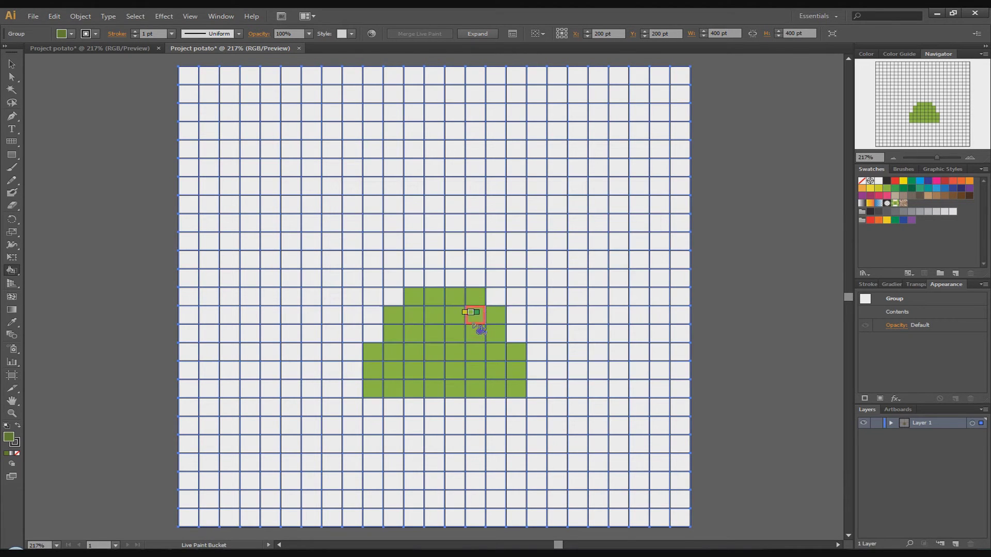
pyautogui.click(497, 299)
pyautogui.click(516, 316)
pyautogui.click(516, 335)
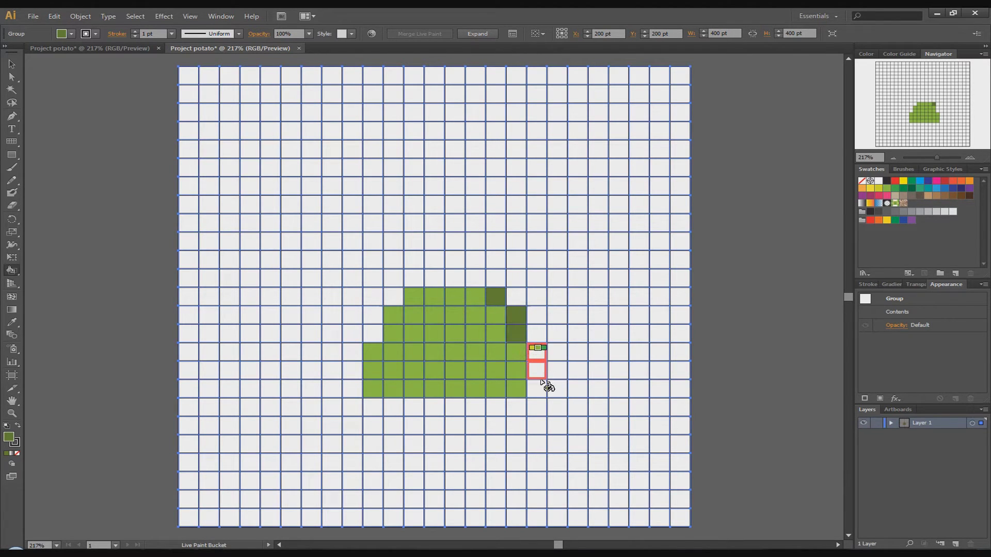
pyautogui.moveTo(537, 387); pyautogui.dragTo(537, 352)
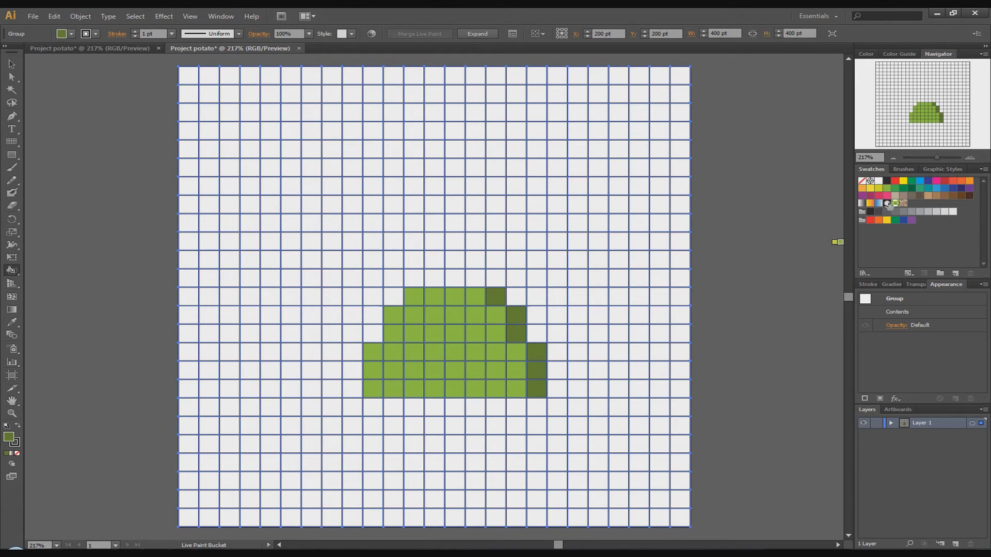
# Paint two dark grey eyes and a dark grey mouth on the slime
pyautogui.click(883, 213)
pyautogui.click(418, 333)
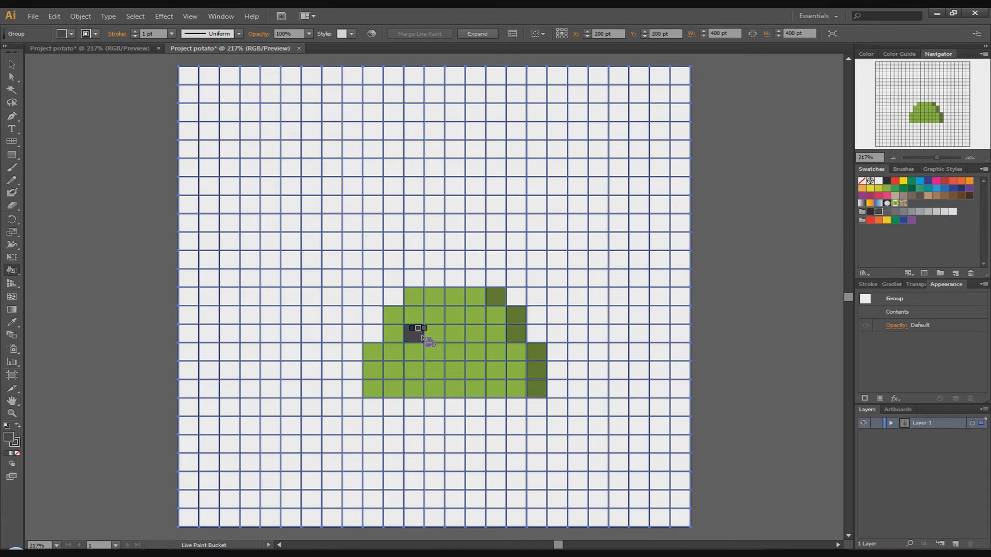
pyautogui.click(471, 332)
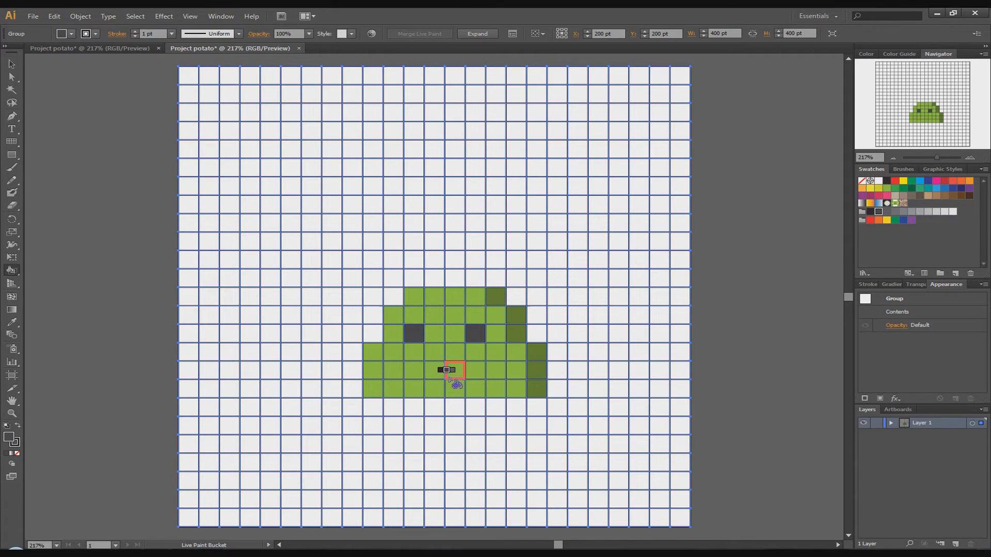
pyautogui.moveTo(436, 373); pyautogui.dragTo(457, 373)
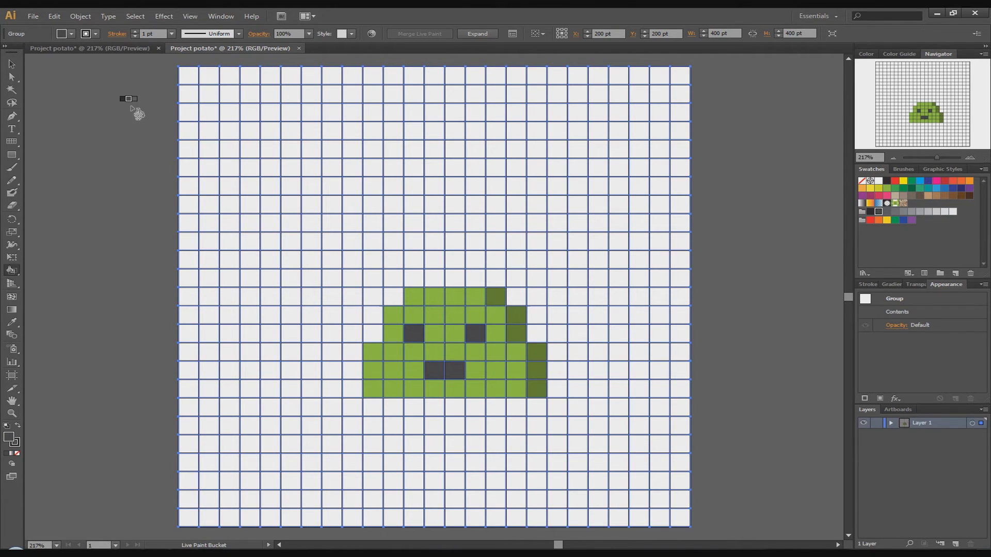
pyautogui.click(33, 15)
pyautogui.click(66, 150)
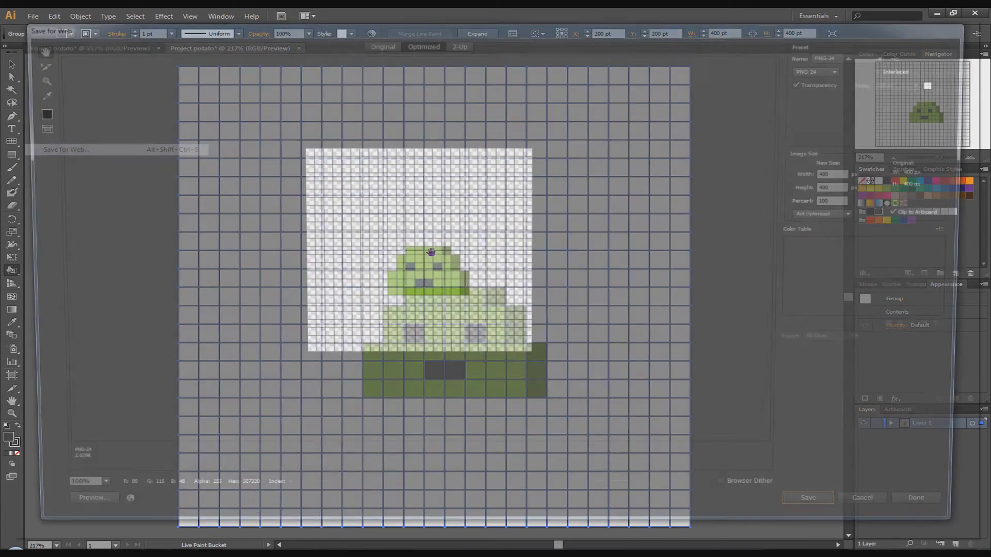
pyautogui.press('Escape')
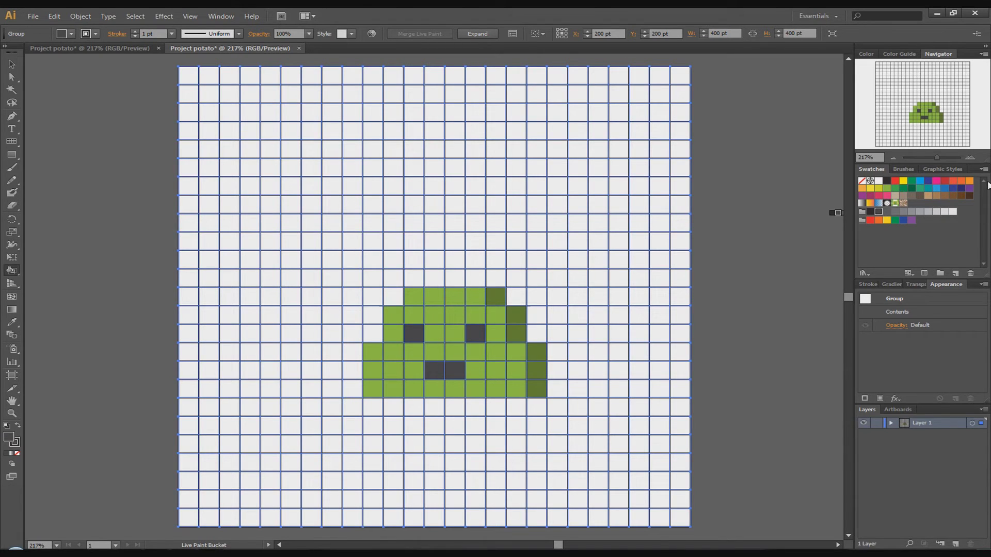
# Paint an orange crown band with two upward points above the slime
pyautogui.click(867, 200)
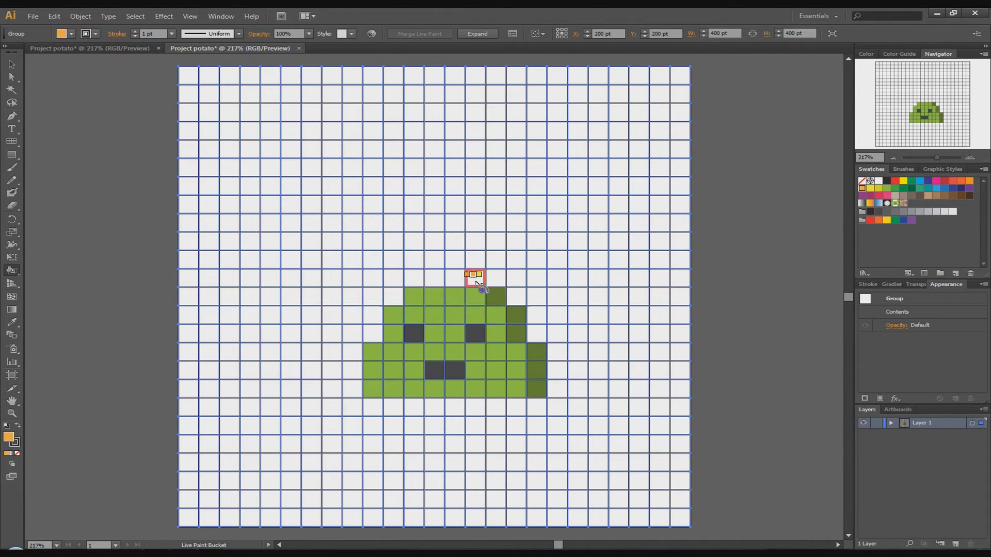
pyautogui.moveTo(475, 276)
pyautogui.mouseDown()
pyautogui.moveTo(449, 287)
pyautogui.moveTo(414, 278)
pyautogui.mouseUp()
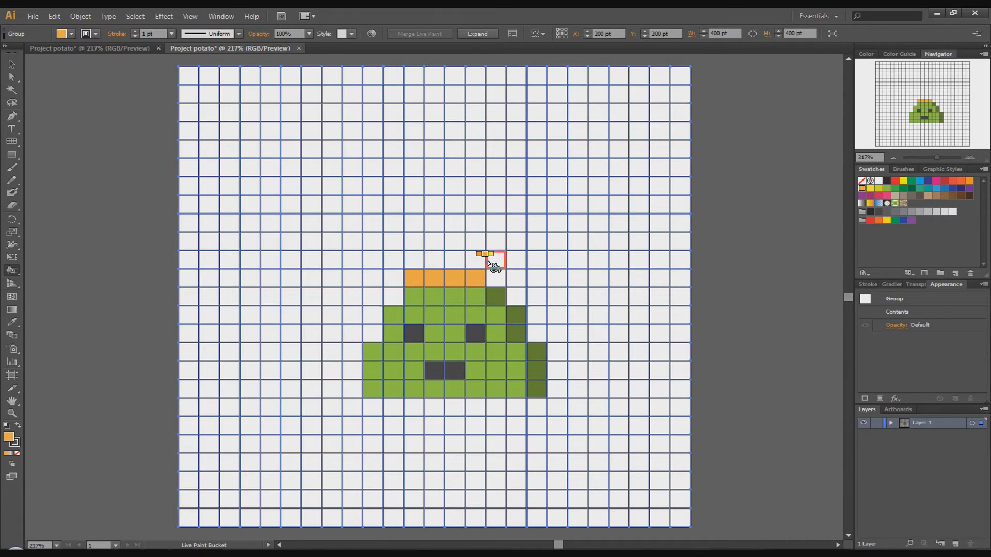
pyautogui.moveTo(475, 242); pyautogui.dragTo(475, 263)
pyautogui.moveTo(414, 264); pyautogui.dragTo(414, 243)
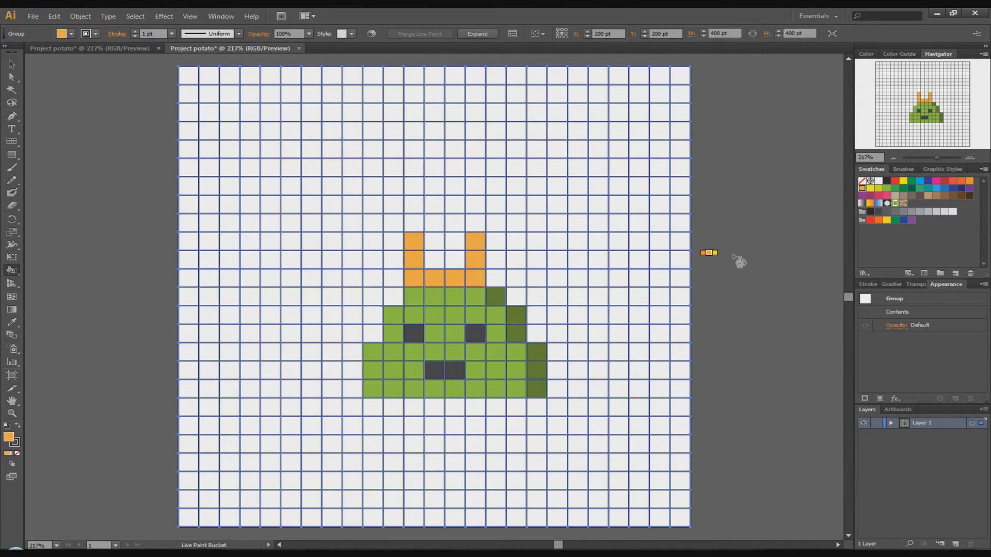
# Top both crown horns with red cells and briefly check the older artwork tab
pyautogui.click(945, 183)
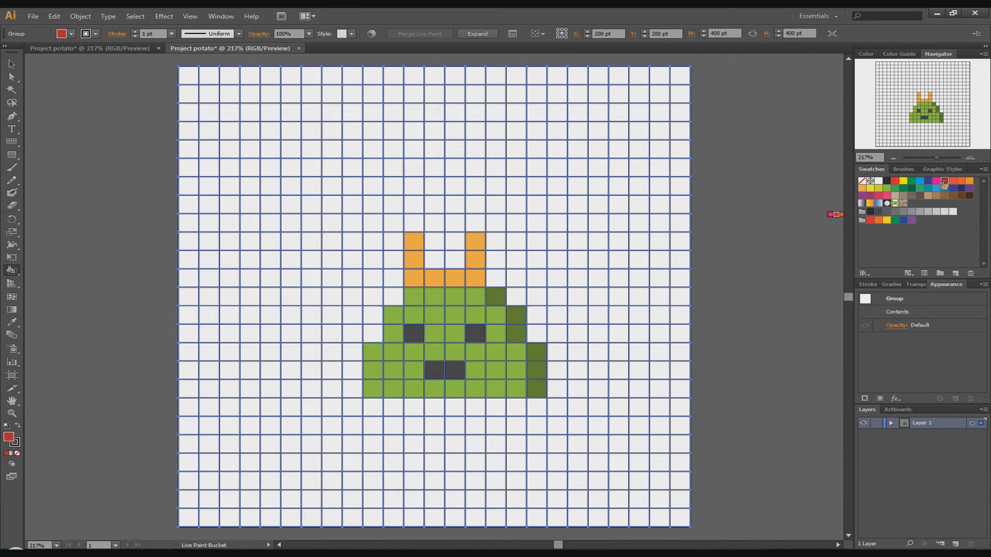
pyautogui.click(476, 224)
pyautogui.click(415, 224)
pyautogui.click(90, 49)
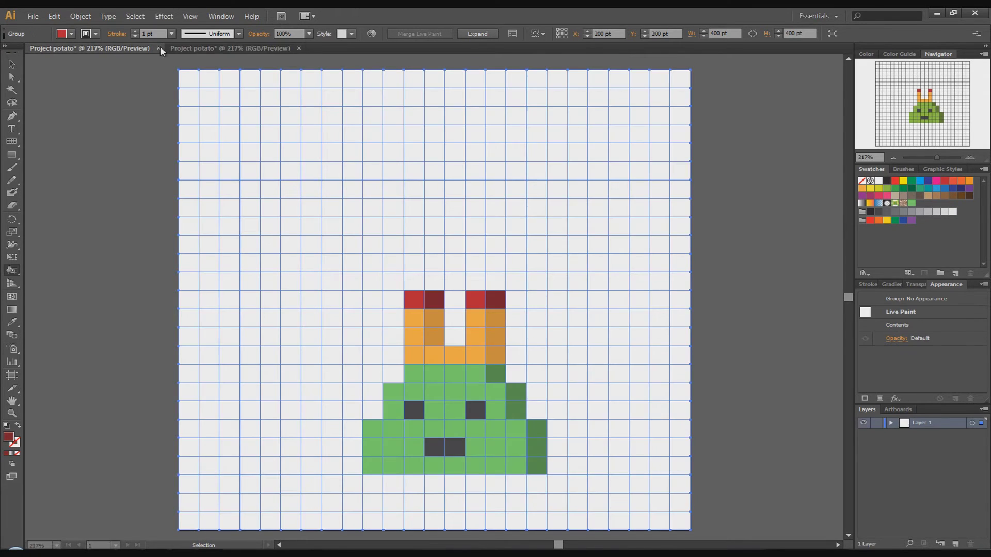
pyautogui.click(209, 49)
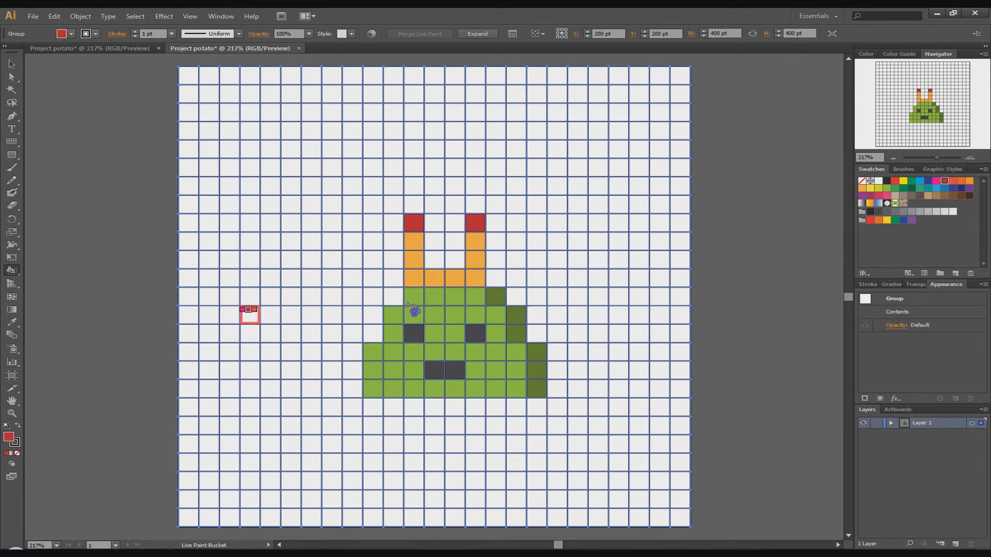
# Shade both horn tip cells with a darker red
pyautogui.doubleClick(12, 440)
pyautogui.click(463, 266)
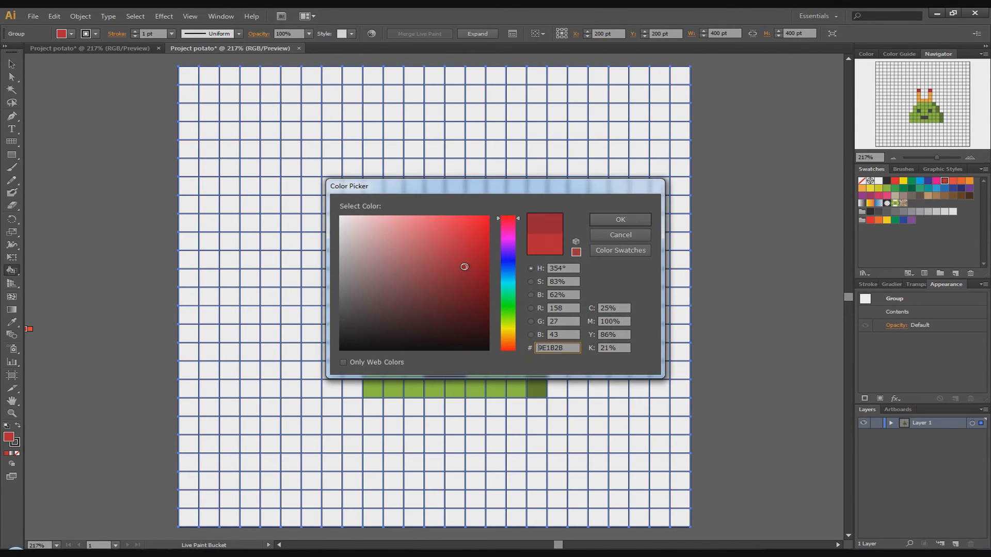
pyautogui.click(620, 219)
pyautogui.click(495, 223)
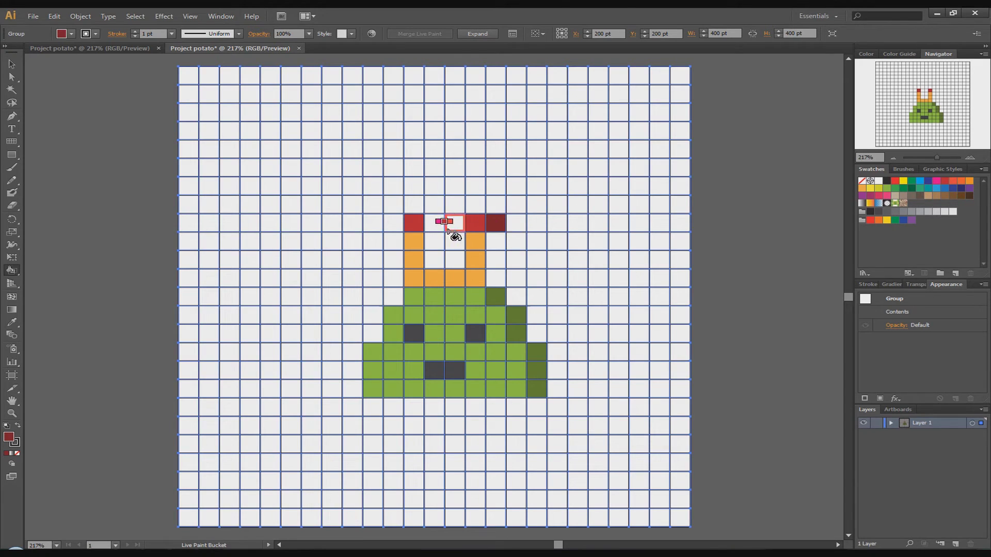
pyautogui.click(436, 224)
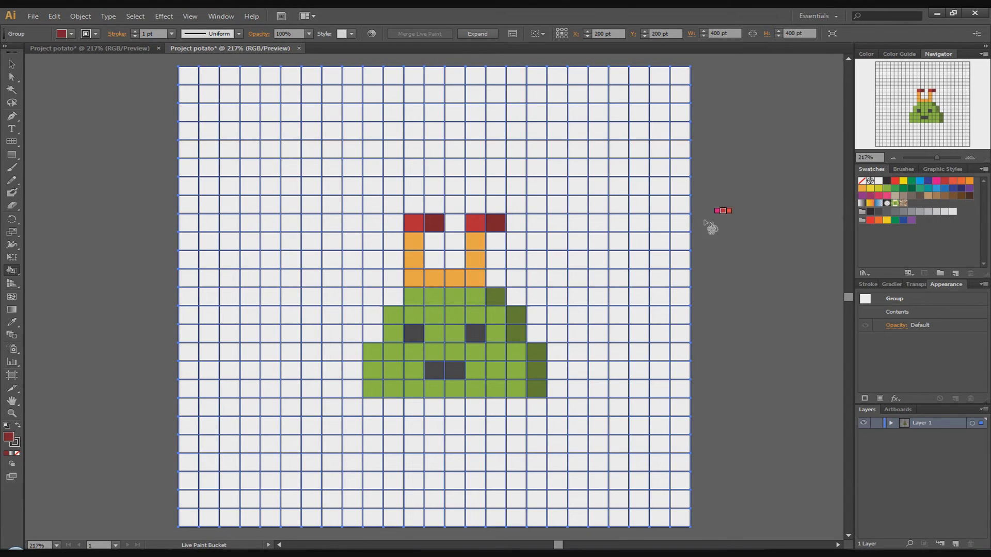
# Shade the right-hand horn cells darker orange and open the Save for Web preview
pyautogui.click(871, 197)
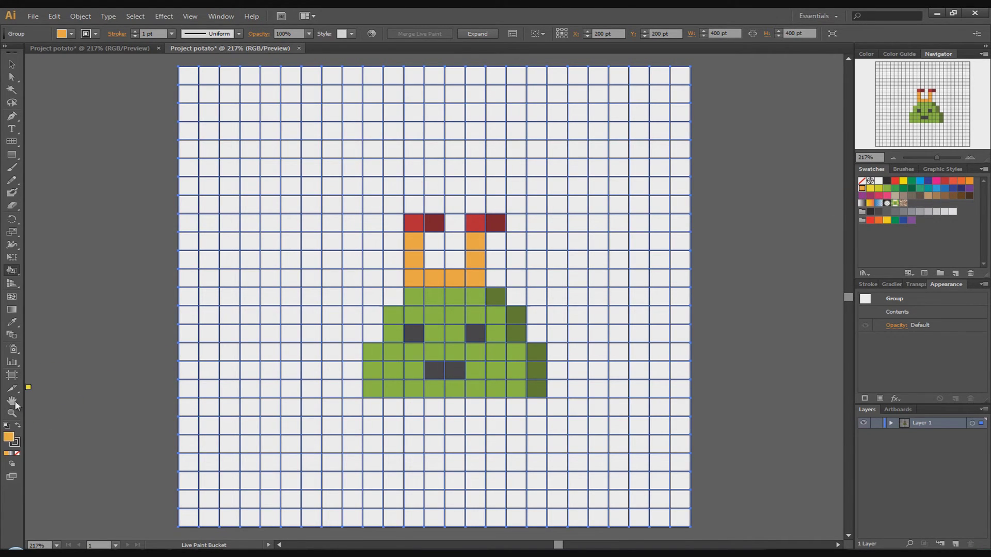
pyautogui.doubleClick(11, 442)
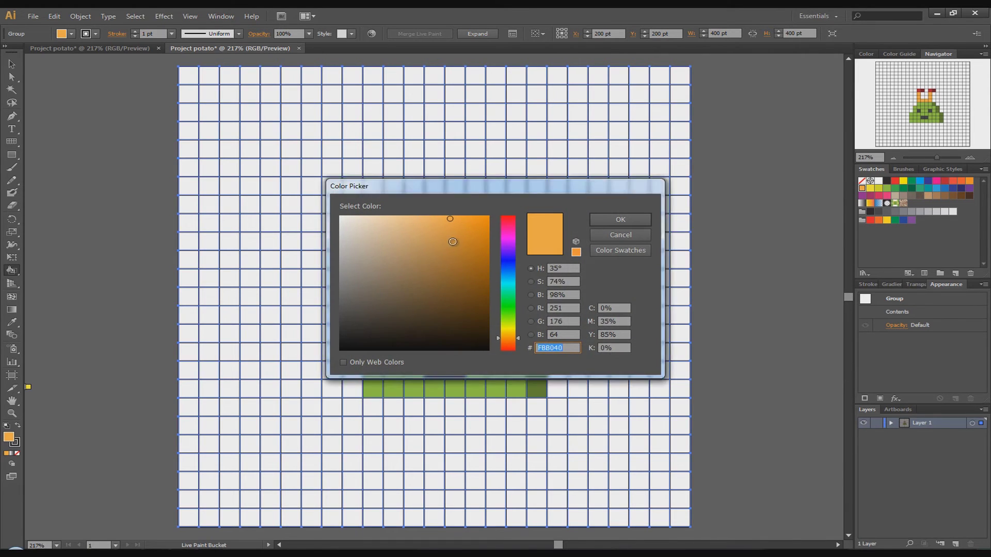
pyautogui.click(450, 249)
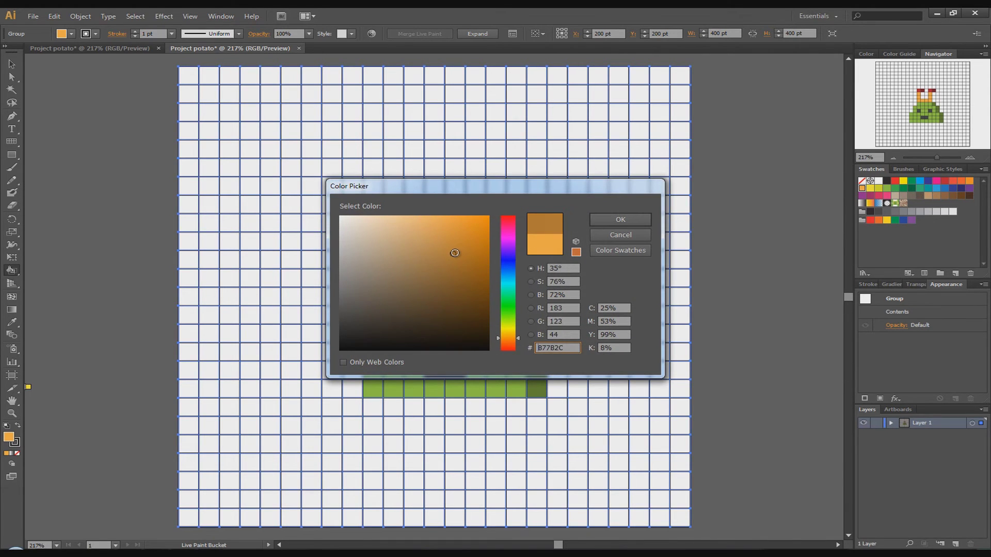
pyautogui.click(620, 219)
pyautogui.click(496, 248)
pyautogui.click(496, 275)
pyautogui.click(418, 244)
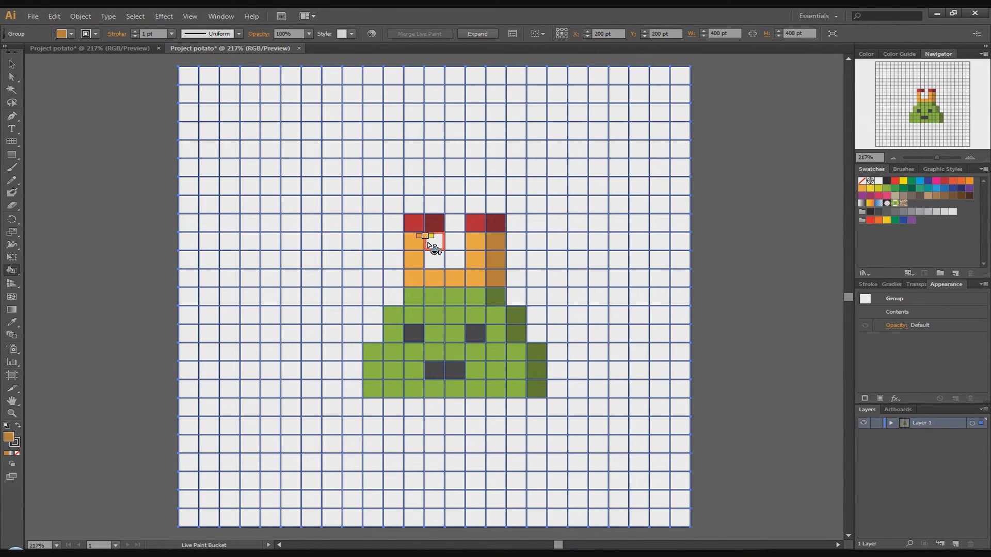
pyautogui.click(434, 259)
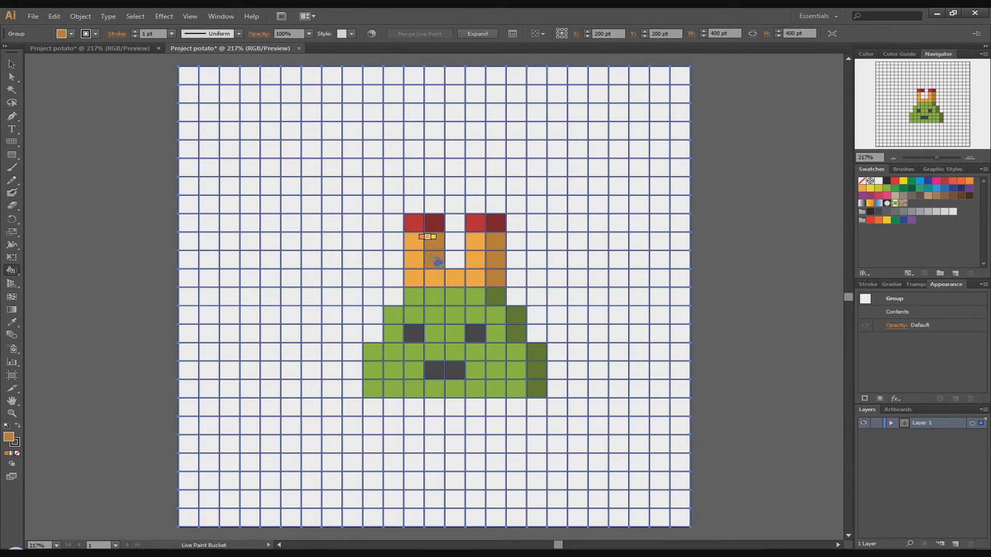
pyautogui.click(34, 16)
pyautogui.click(72, 155)
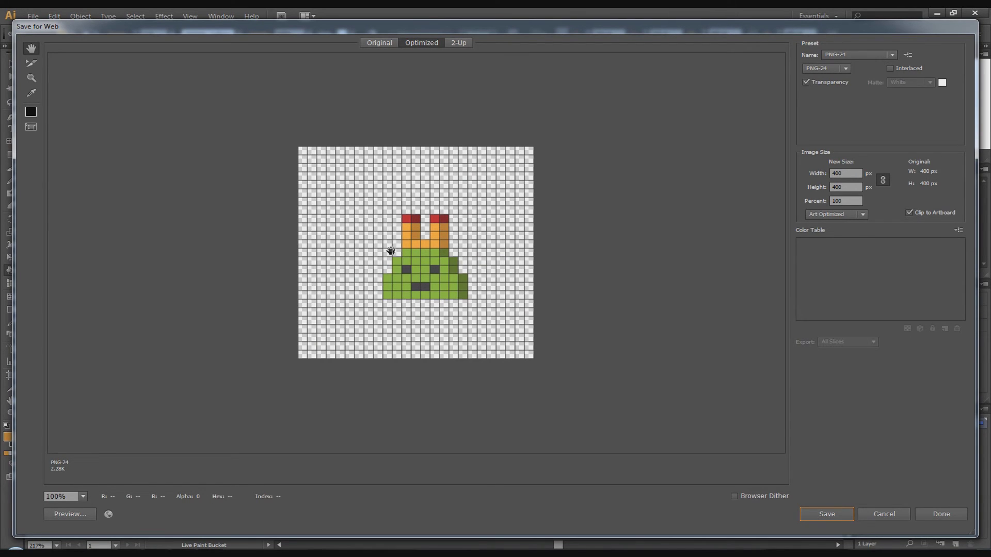
# Close the export preview, select the grid artwork, and cancel the stroke colour change
pyautogui.click(875, 514)
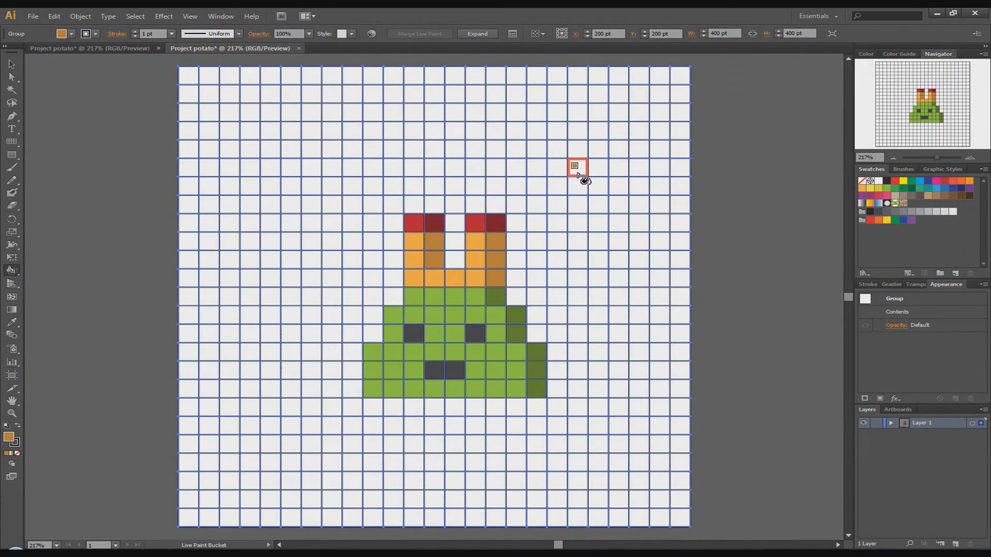
pyautogui.click(12, 65)
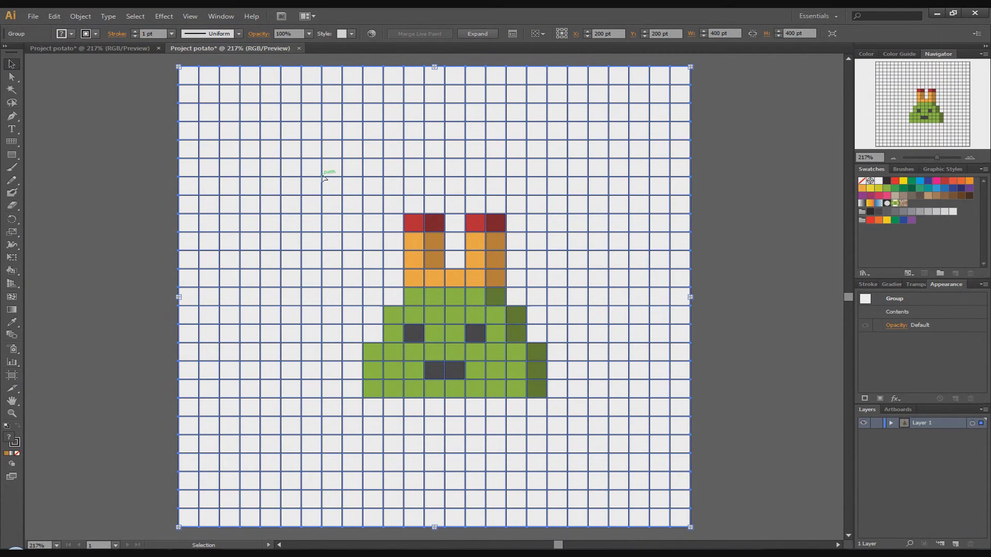
pyautogui.doubleClick(16, 443)
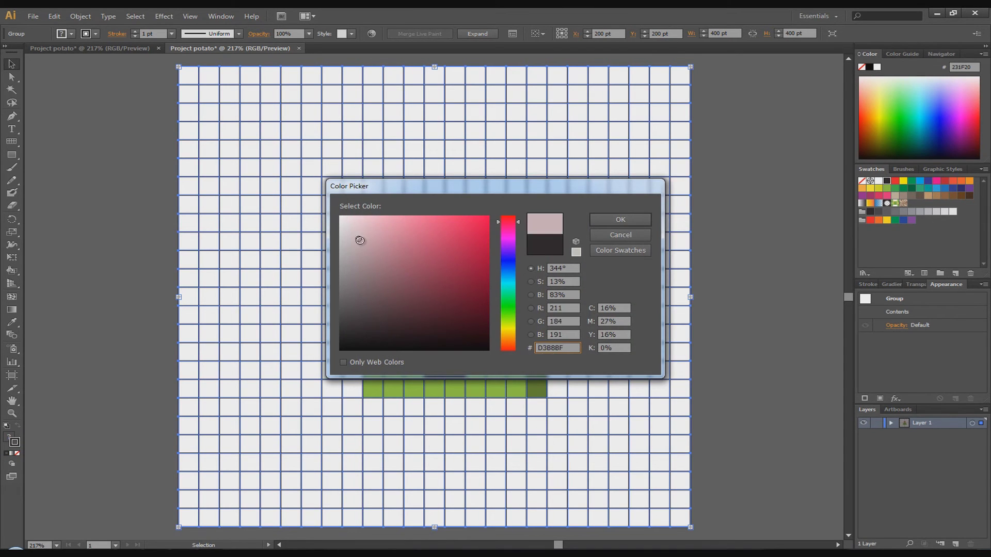
pyautogui.moveTo(355, 236); pyautogui.dragTo(362, 275)
pyautogui.click(612, 236)
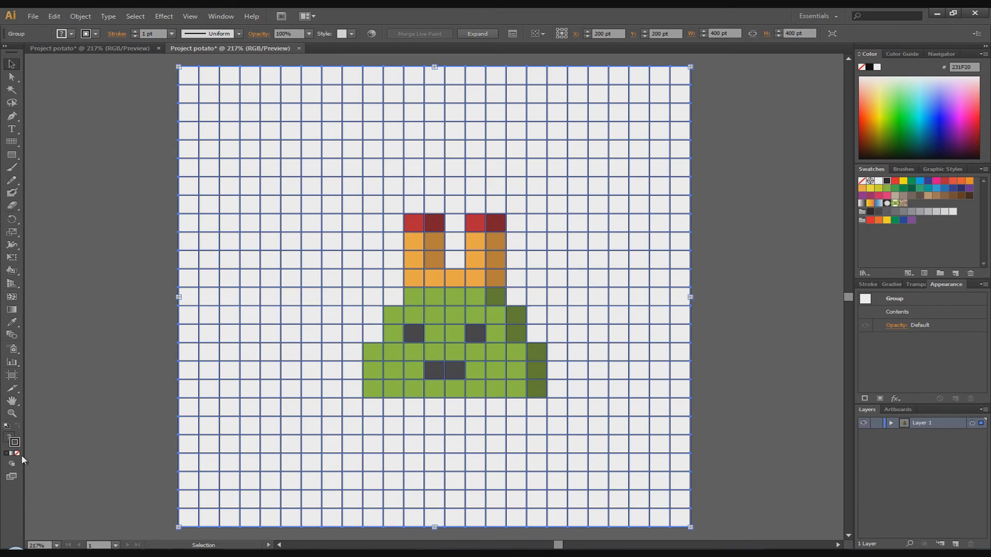
# Set the grid artwork's stroke weight to 0 in the Control bar
pyautogui.click(152, 33)
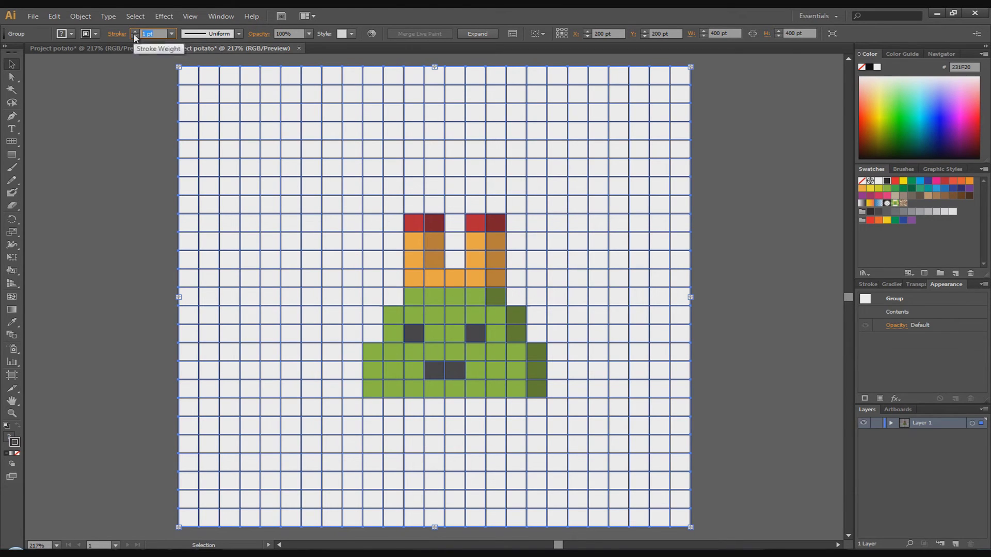
pyautogui.write('0')
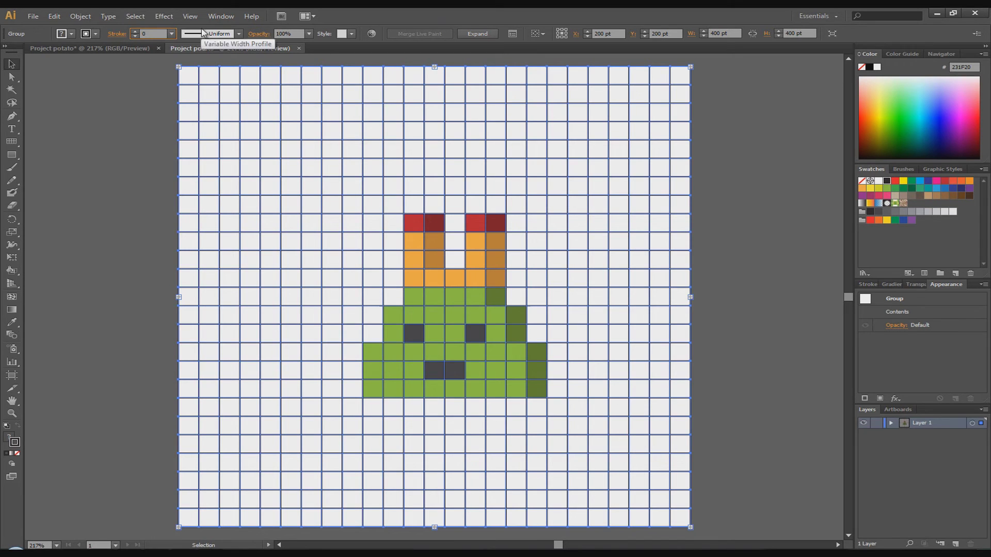
pyautogui.click(239, 33)
pyautogui.press('Escape')
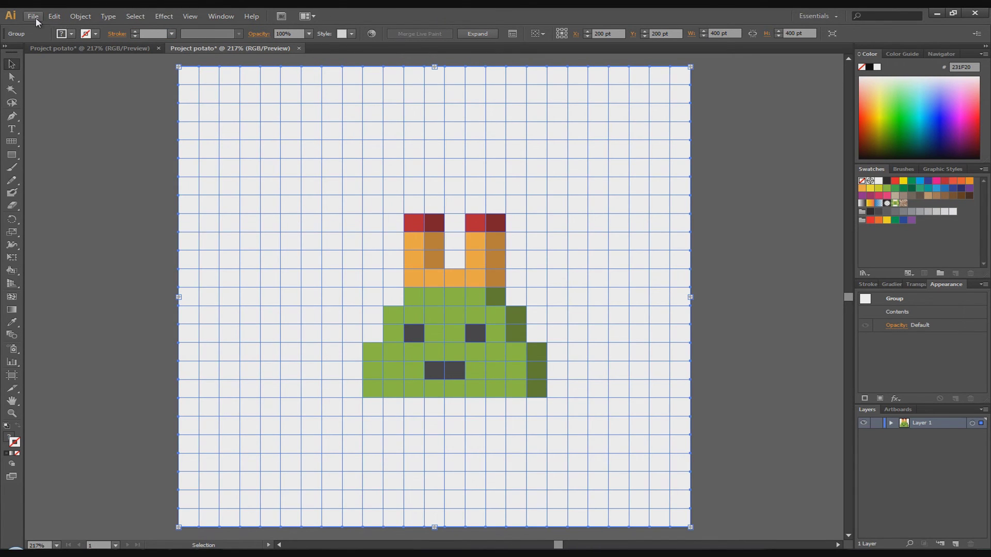
# Save for Web as transparent PNG-24 named 'Project-potato', overwriting the existing file
pyautogui.click(34, 16)
pyautogui.click(77, 160)
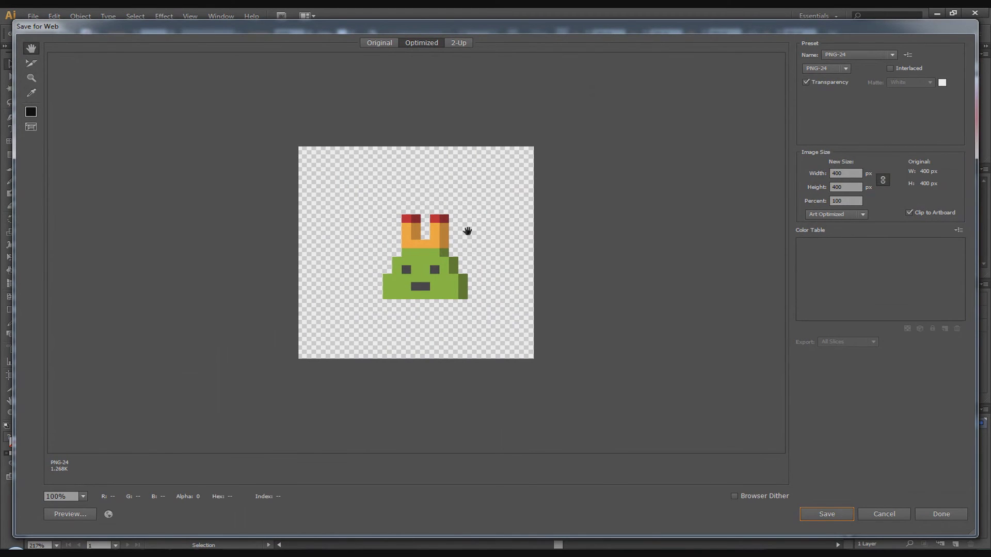
pyautogui.click(827, 514)
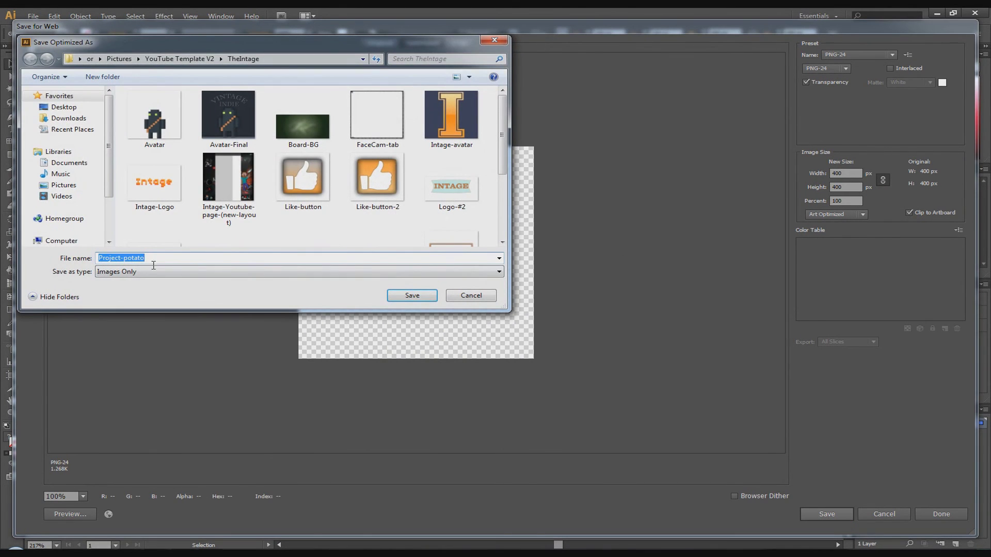
pyautogui.click(412, 296)
pyautogui.click(557, 302)
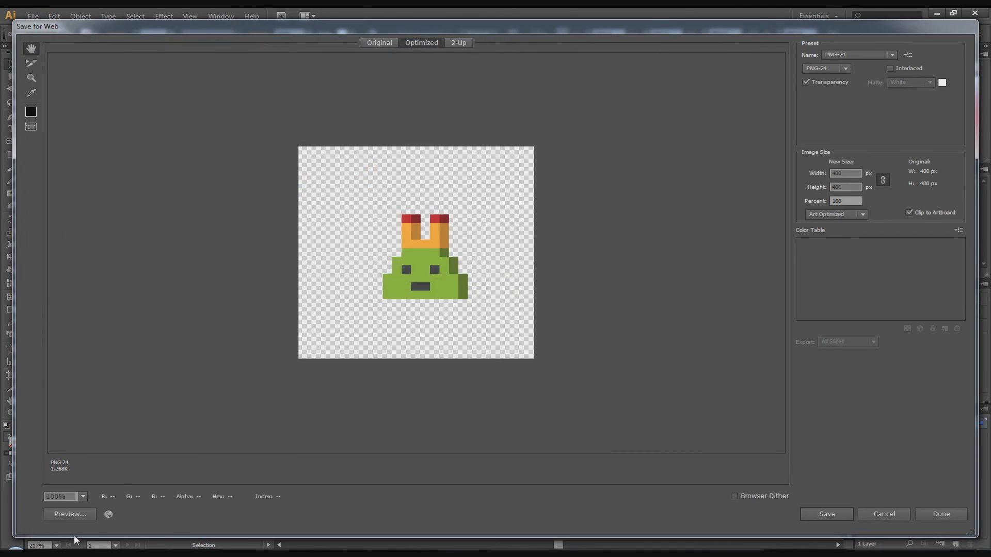
# Preview Project-potato from the TheIntage folder in Photo Viewer, then close both windows
pyautogui.click(35, 500)
pyautogui.scroll(-1, 542, 310)
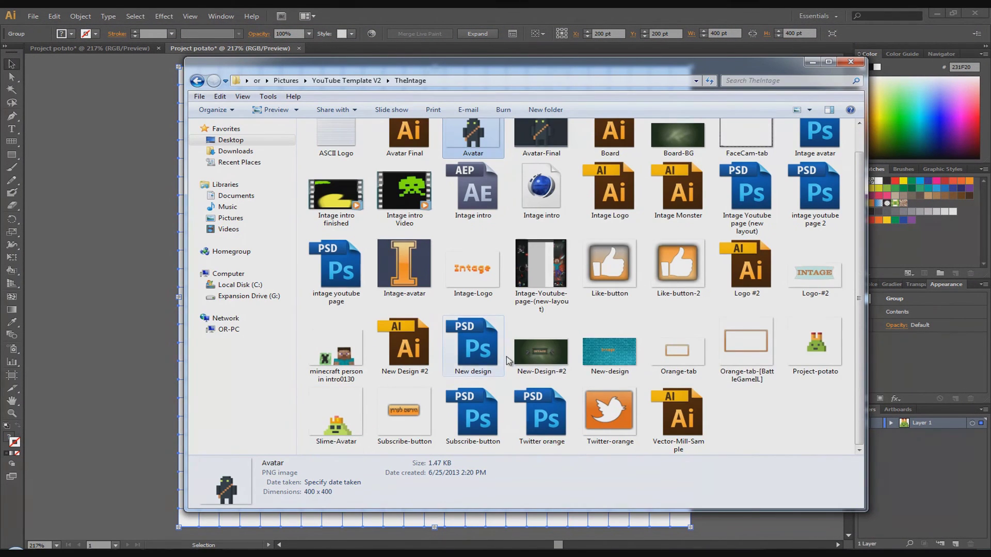
pyautogui.doubleClick(804, 353)
pyautogui.scroll(1, 657, 330)
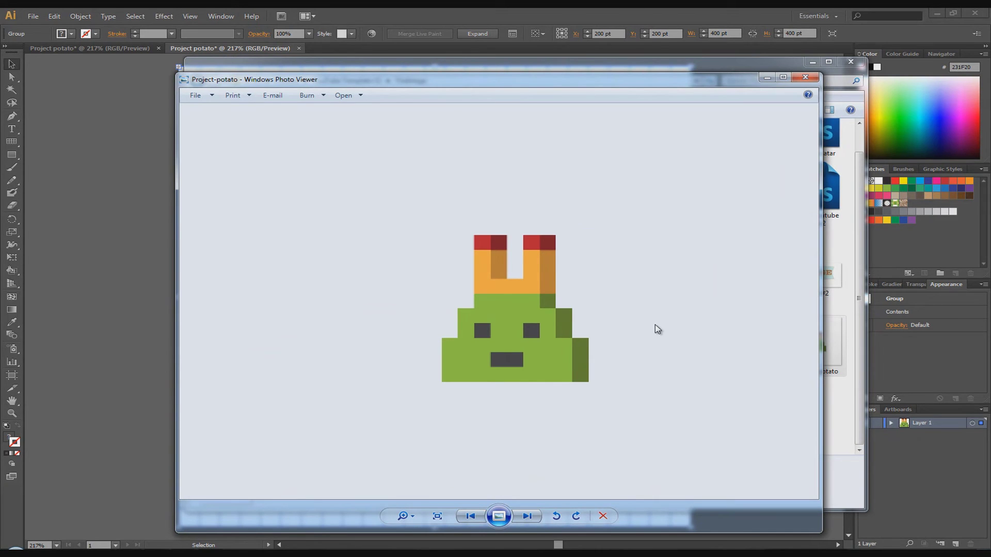
pyautogui.click(805, 78)
pyautogui.click(851, 62)
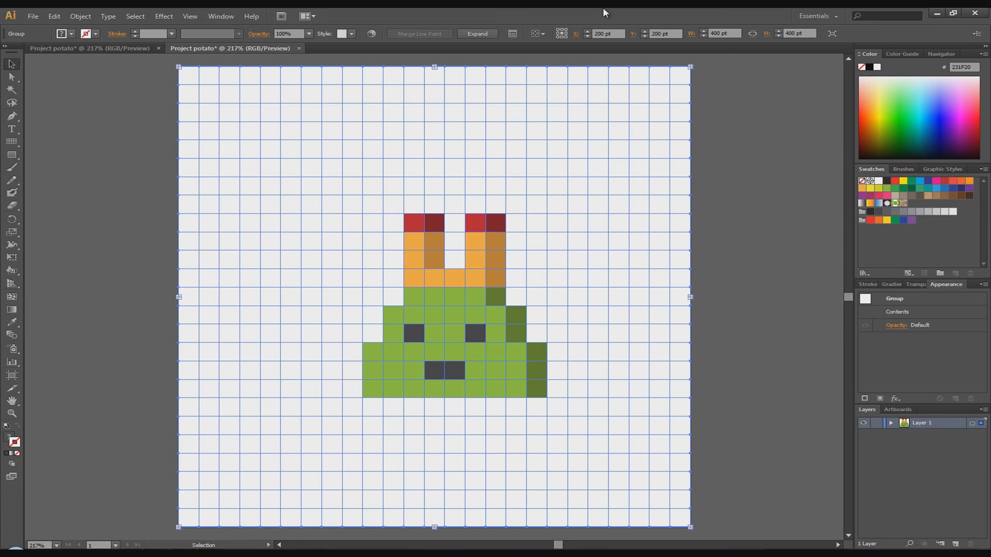
# Show the Navigator panel's thumbnail of the finished crowned slime
pyautogui.click(938, 54)
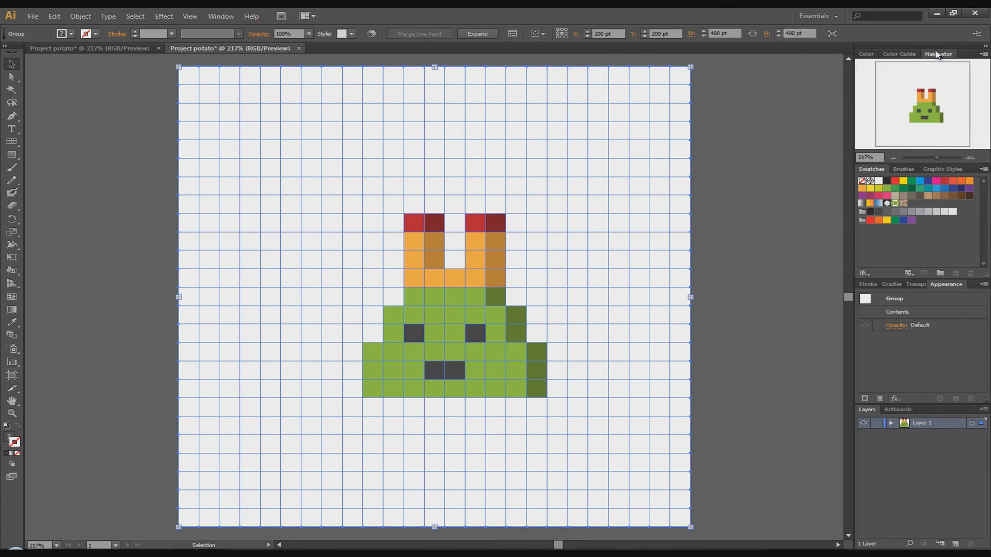